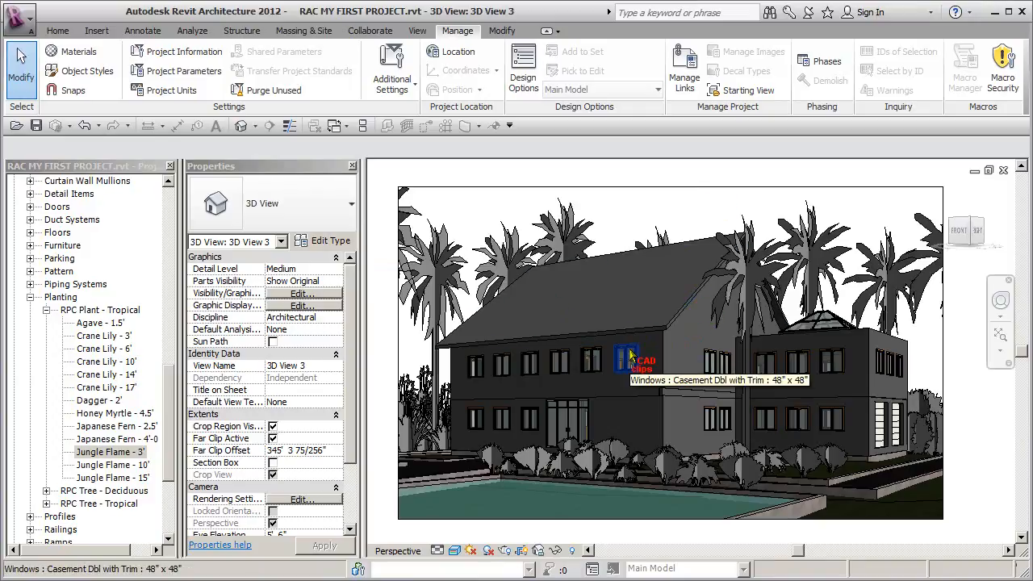
- Choose the Vinyl material for the Sash Material of the upper-floor 48" x 48" Casement Dbl with Trim window type
{"action": "scroll", "coordinate": [630, 355], "scroll_direction": "up", "scroll_amount": 3}
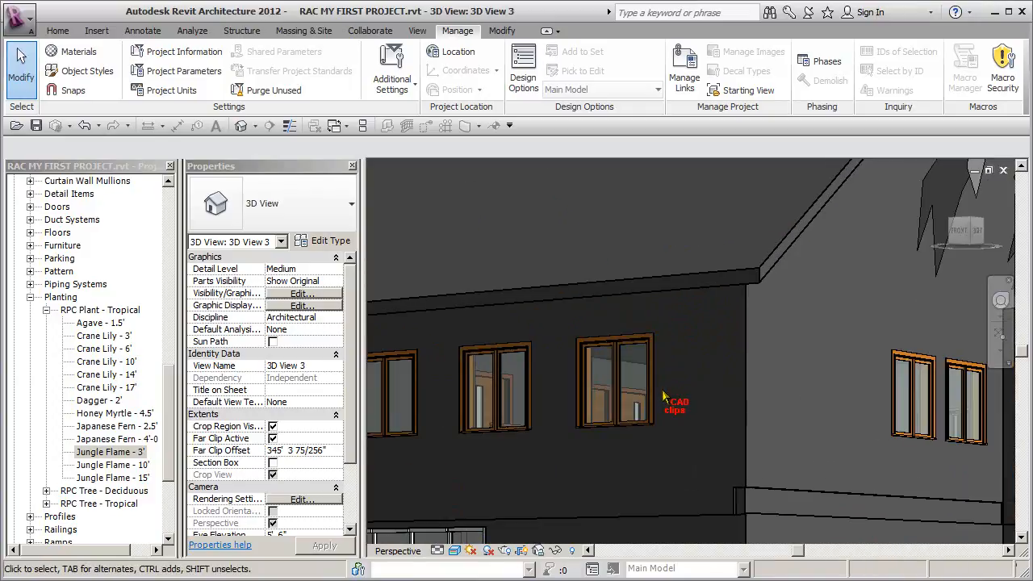
{"action": "scroll", "coordinate": [663, 395], "scroll_direction": "down", "scroll_amount": 5}
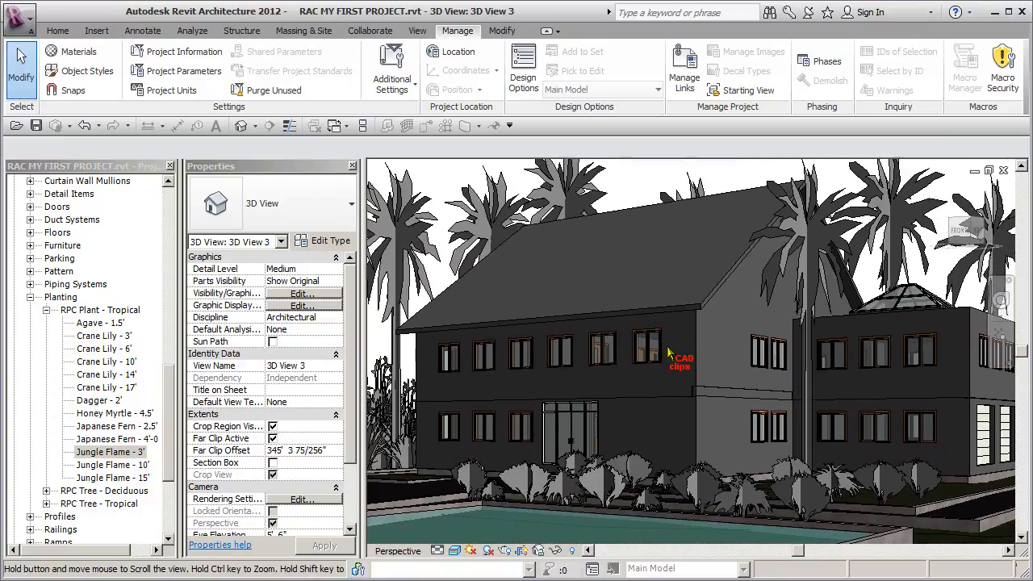
{"action": "middle_click_drag", "start_coordinate": [669, 353], "coordinate": [674, 350]}
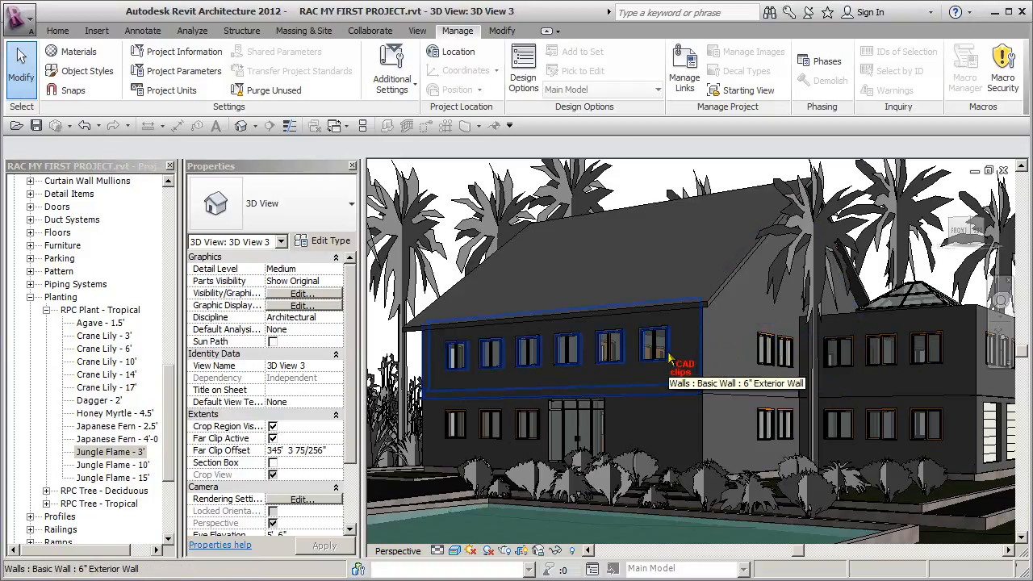
{"action": "left_click", "coordinate": [615, 356]}
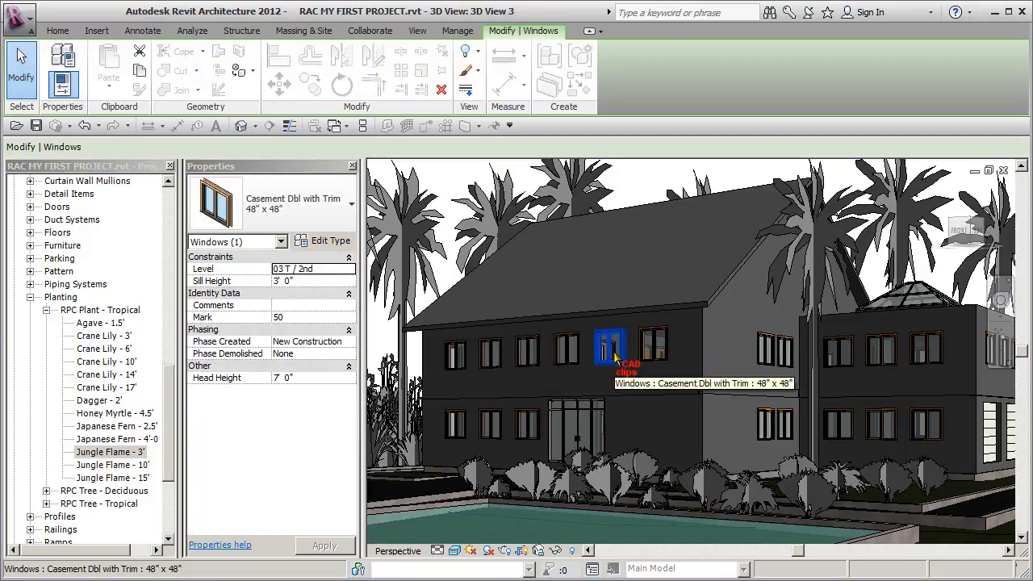
{"action": "left_click", "coordinate": [327, 241]}
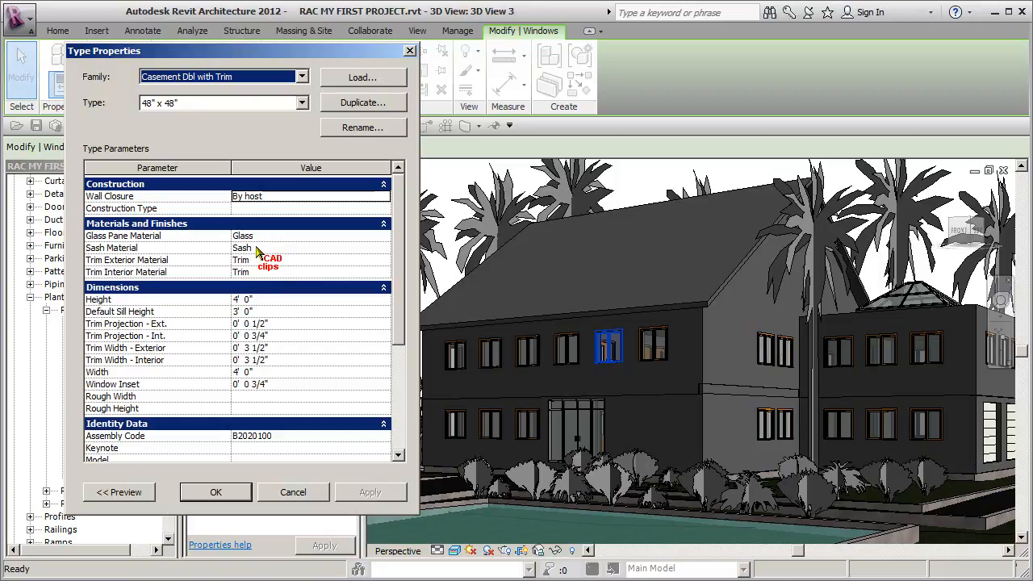
{"action": "left_click", "coordinate": [384, 250]}
{"action": "left_click", "coordinate": [384, 248]}
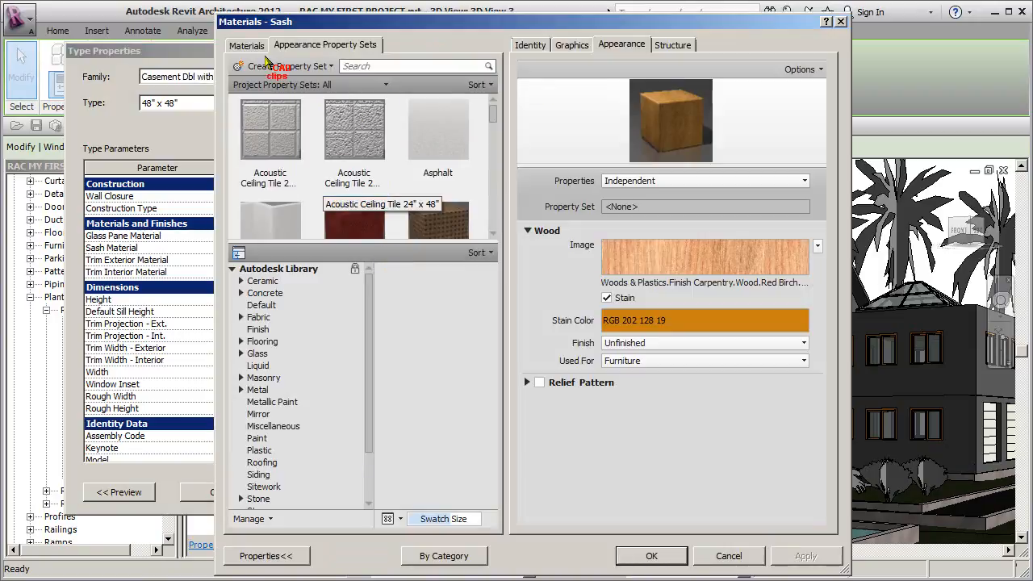
{"action": "left_click", "coordinate": [243, 46]}
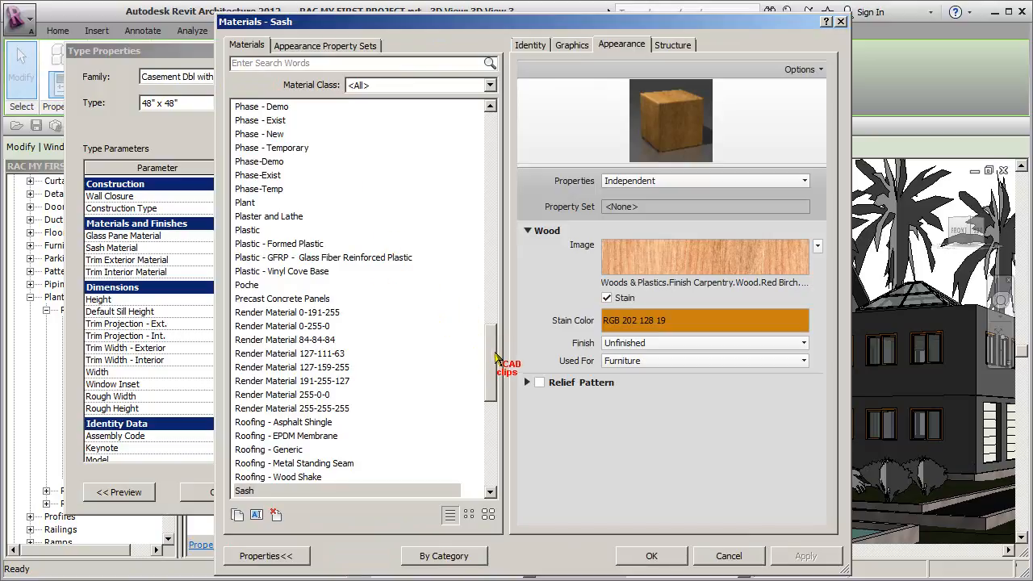
{"action": "left_click_drag", "start_coordinate": [489, 353], "coordinate": [488, 443]}
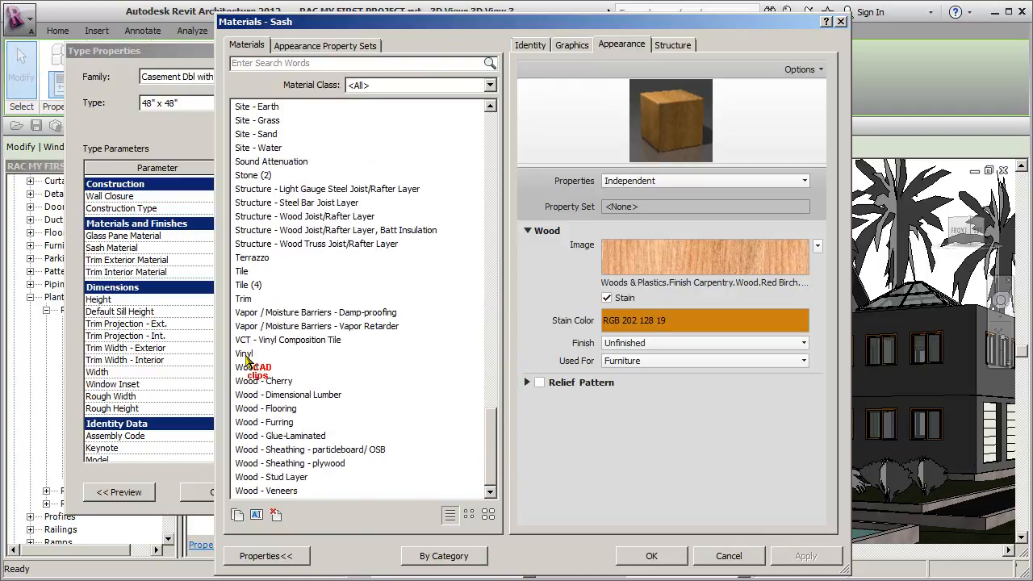
{"action": "left_click", "coordinate": [257, 353]}
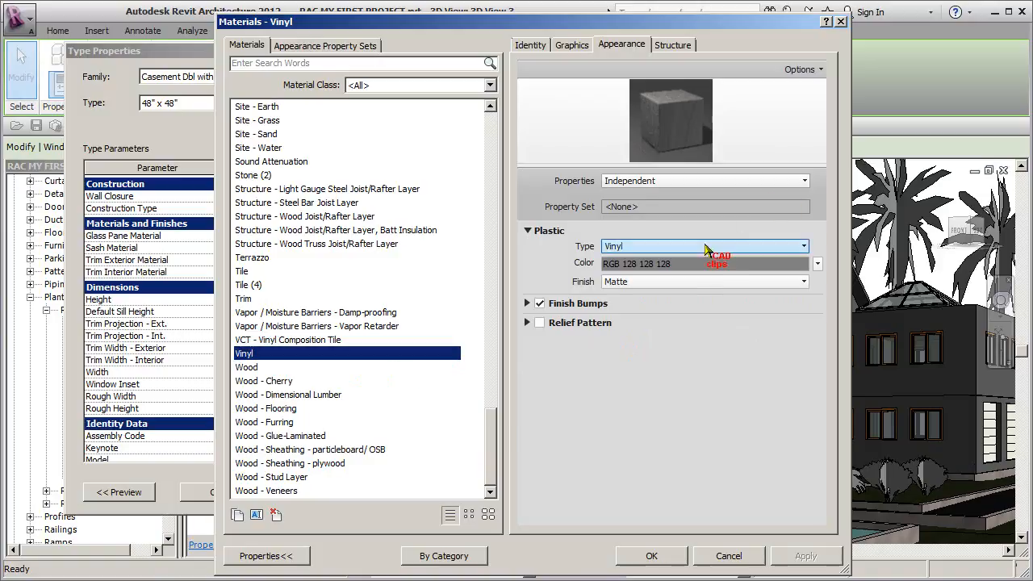
- Set the Vinyl material's appearance color to white and accept it as the sash material
{"action": "left_click", "coordinate": [698, 268]}
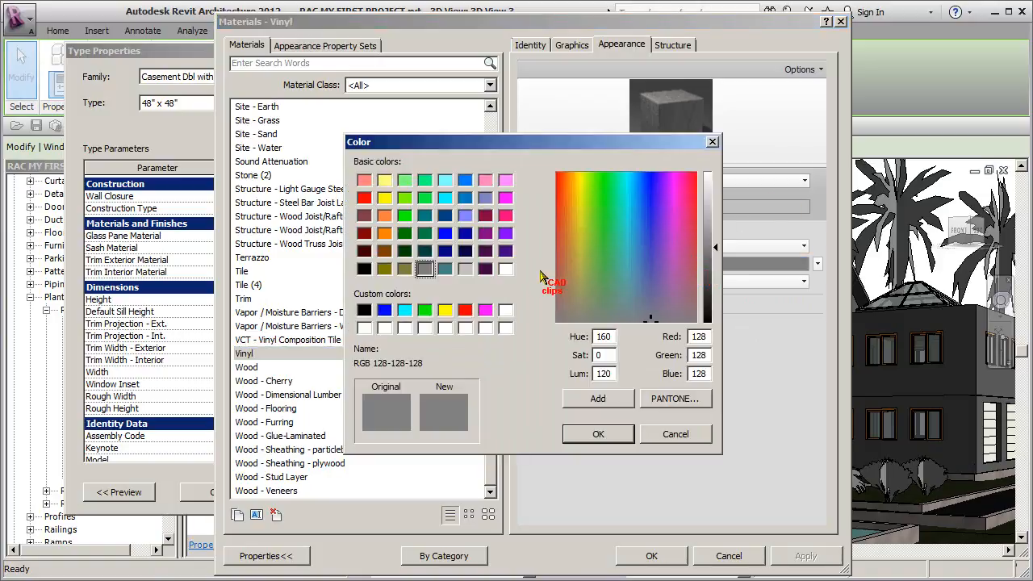
{"action": "left_click", "coordinate": [505, 268]}
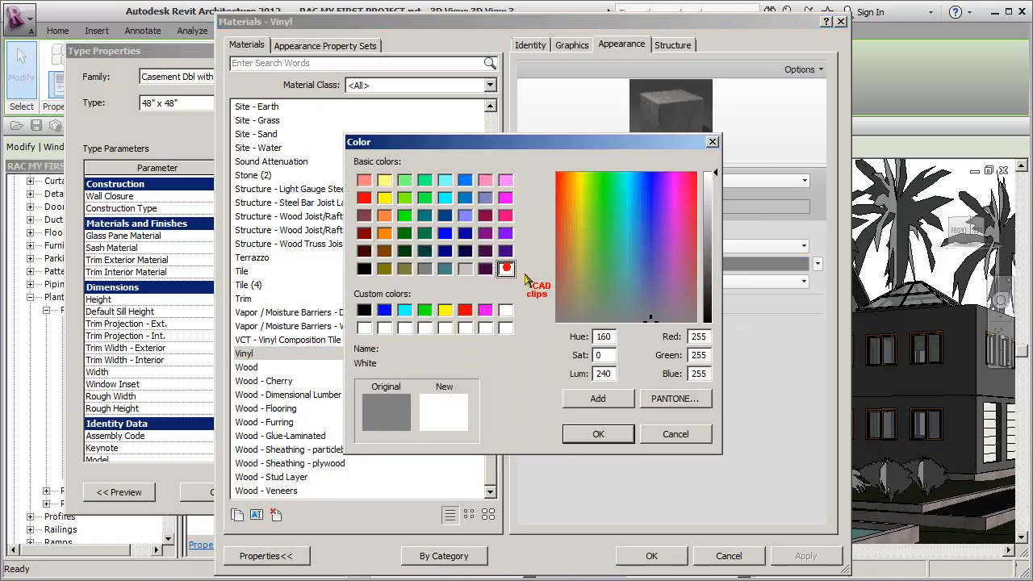
{"action": "left_click", "coordinate": [601, 435]}
{"action": "left_click", "coordinate": [651, 555]}
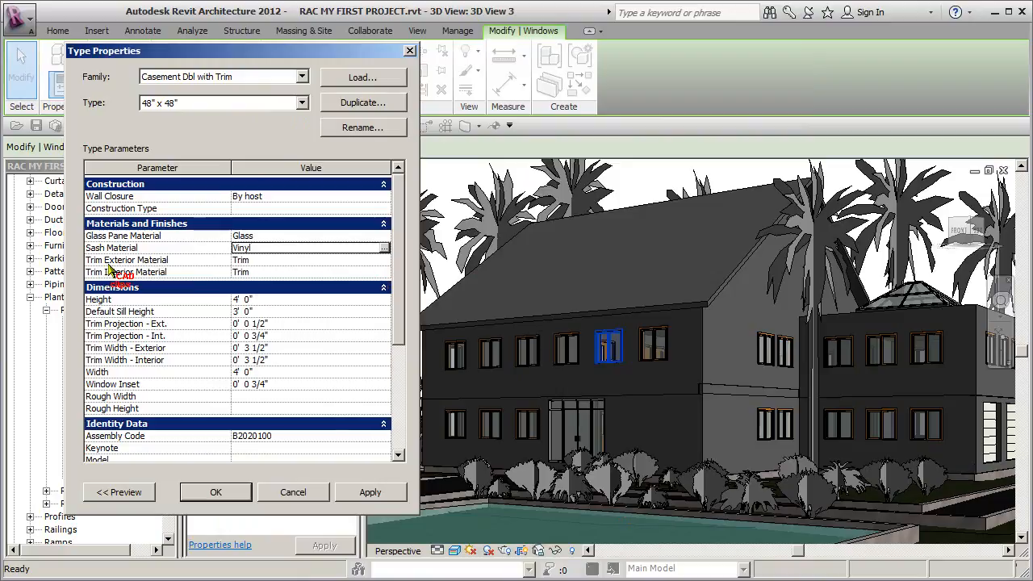
- Set the window type's Trim Exterior Material to Vinyl, apply the type changes and deselect the window
{"action": "left_click", "coordinate": [384, 260]}
{"action": "left_click", "coordinate": [384, 259]}
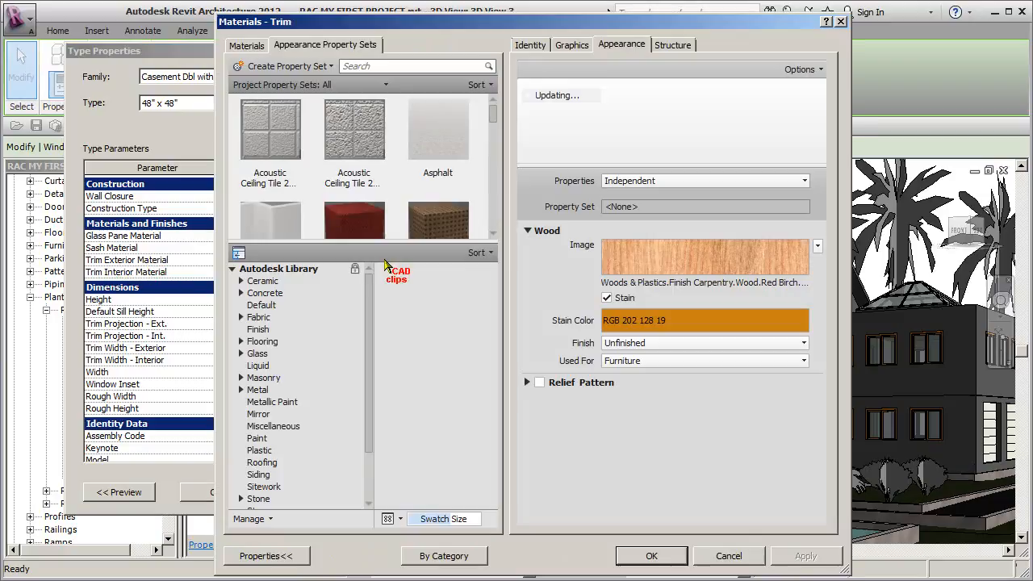
{"action": "left_click", "coordinate": [246, 45]}
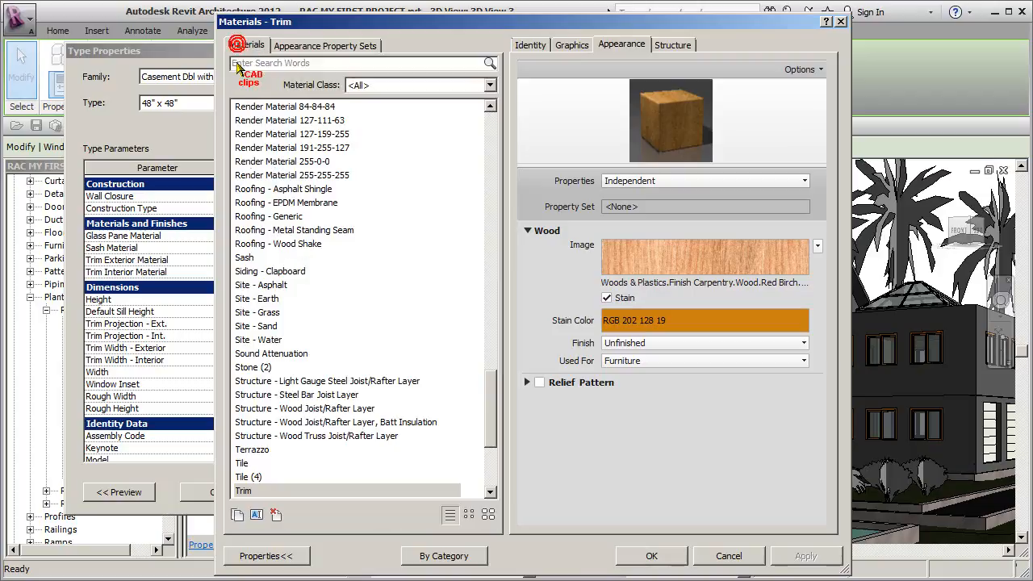
{"action": "left_click_drag", "start_coordinate": [494, 413], "coordinate": [493, 476]}
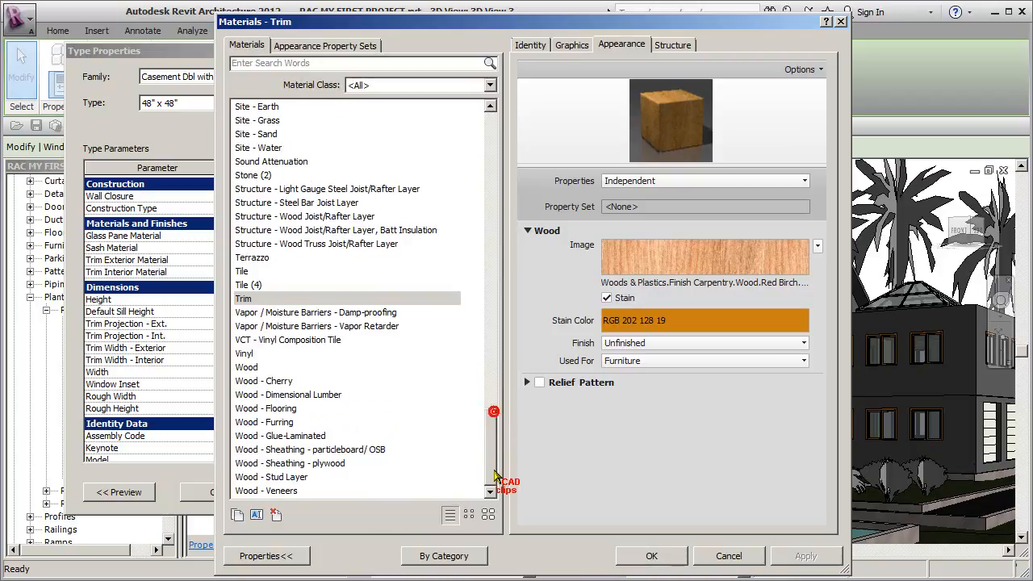
{"action": "left_click", "coordinate": [250, 354]}
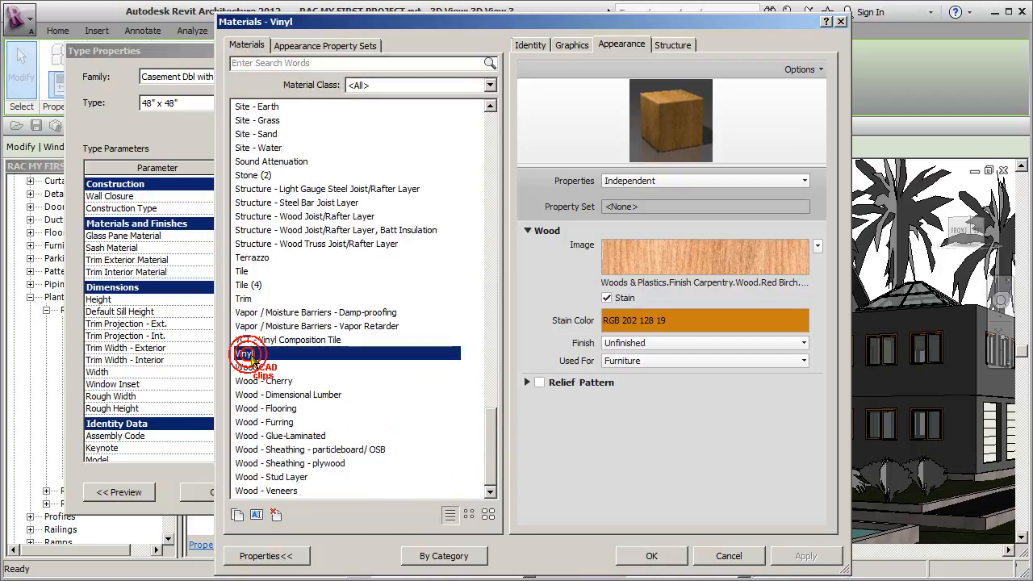
{"action": "left_click", "coordinate": [651, 556]}
{"action": "left_click", "coordinate": [384, 493]}
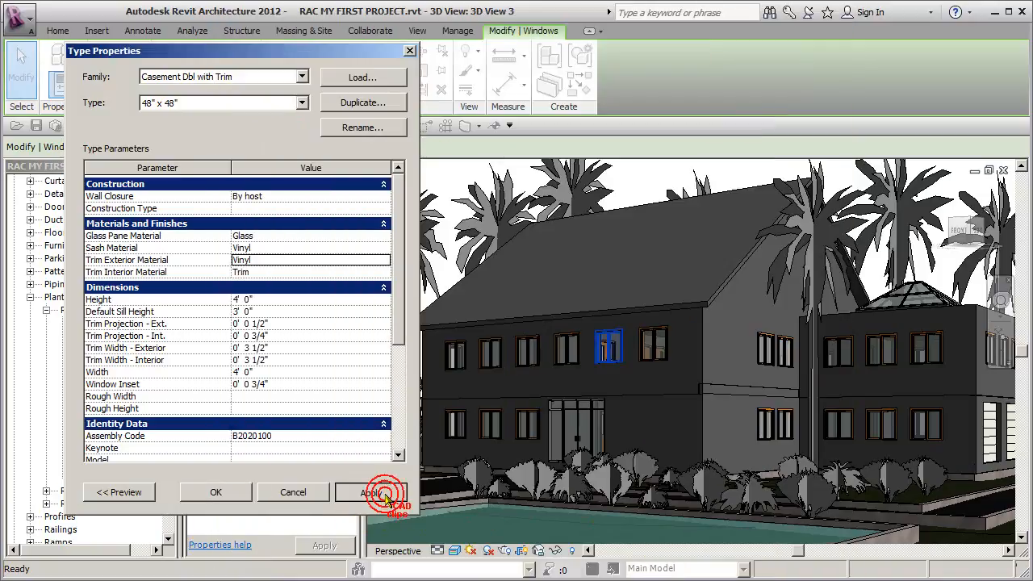
{"action": "left_click", "coordinate": [216, 491]}
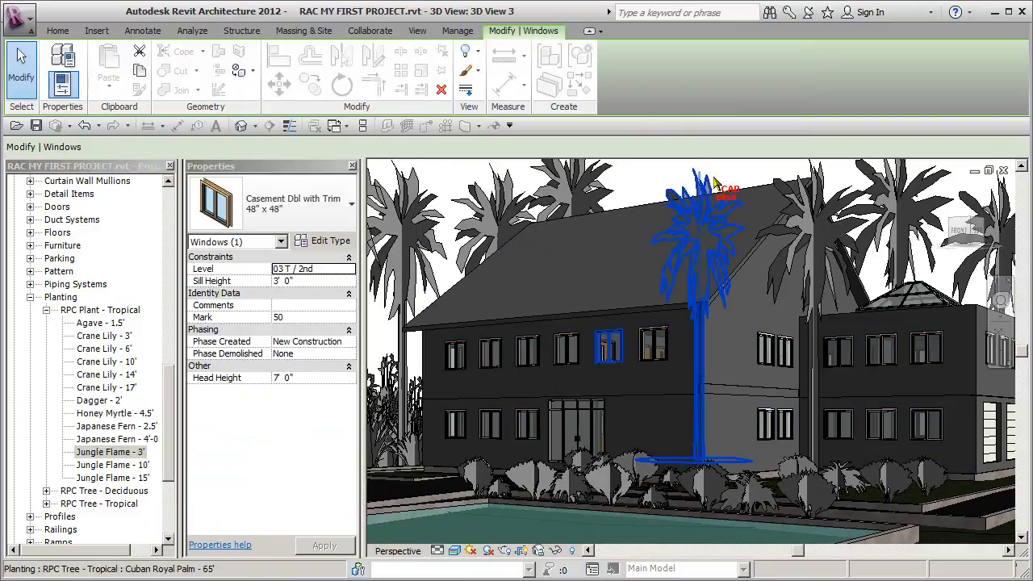
{"action": "left_click", "coordinate": [740, 170]}
- Open the layer structure of the 6" Exterior Wall type from the front upper-floor wall
{"action": "scroll", "coordinate": [638, 347], "scroll_direction": "up", "scroll_amount": 5}
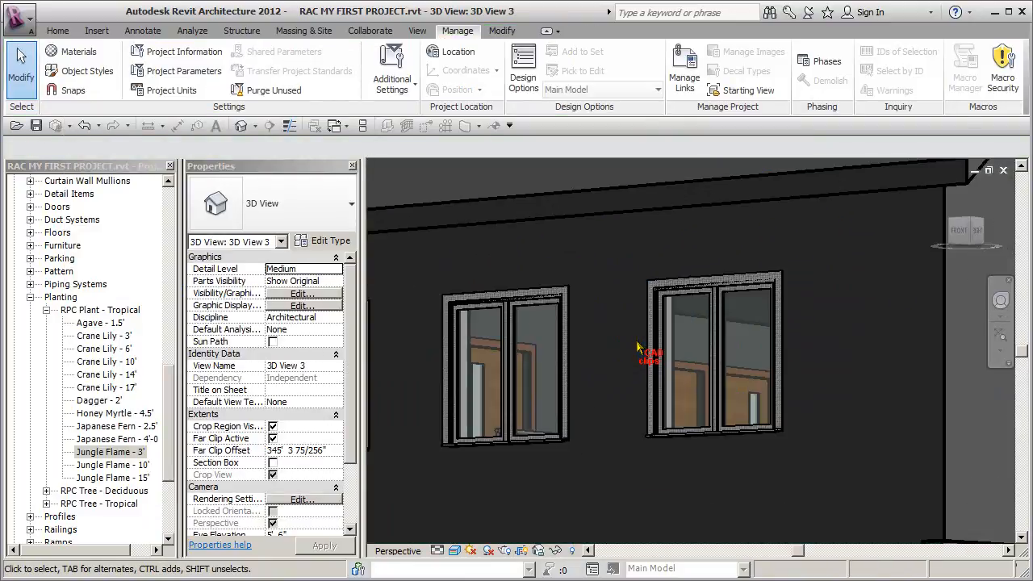
{"action": "scroll", "coordinate": [638, 347], "scroll_direction": "down", "scroll_amount": 6}
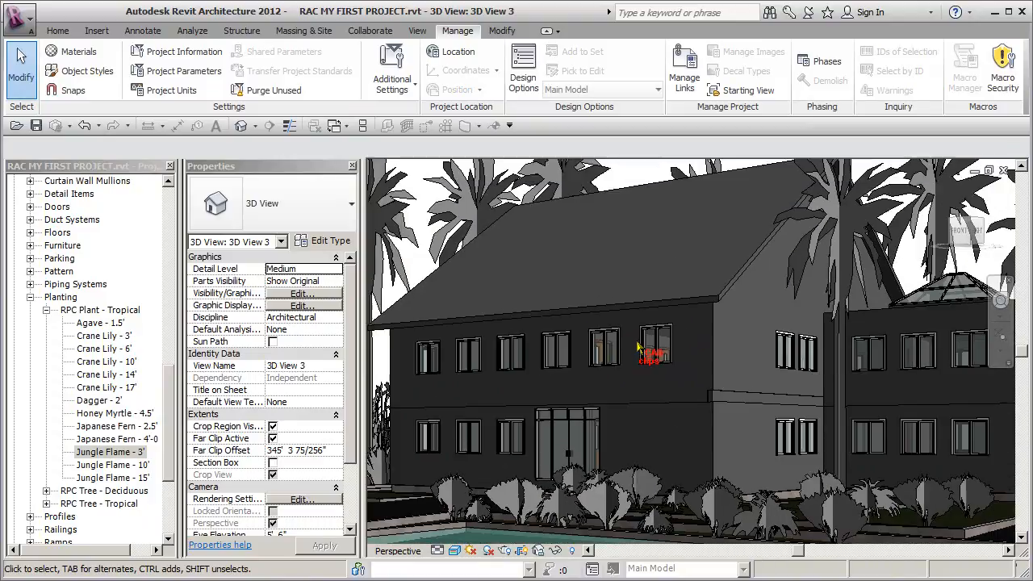
{"action": "scroll", "coordinate": [638, 347], "scroll_direction": "down", "scroll_amount": 2}
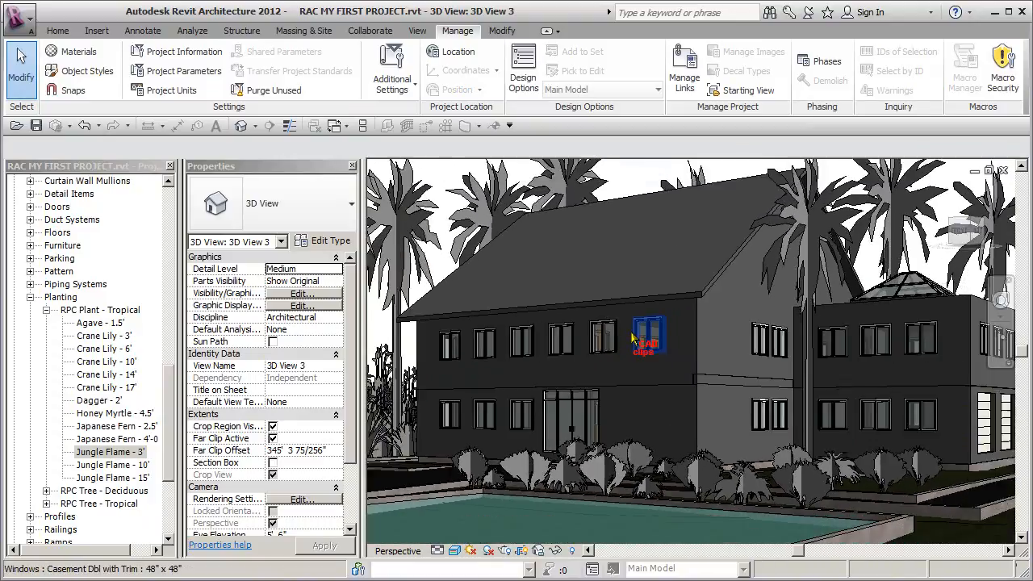
{"action": "scroll", "coordinate": [632, 338], "scroll_direction": "down", "scroll_amount": 1}
{"action": "middle_click_drag", "start_coordinate": [633, 336], "coordinate": [622, 347]}
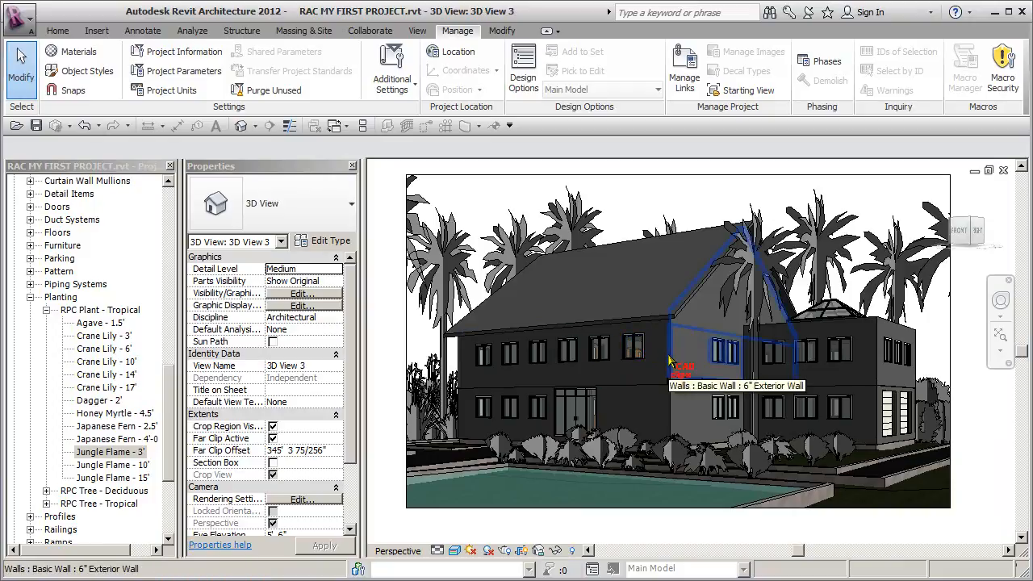
{"action": "left_click", "coordinate": [652, 381]}
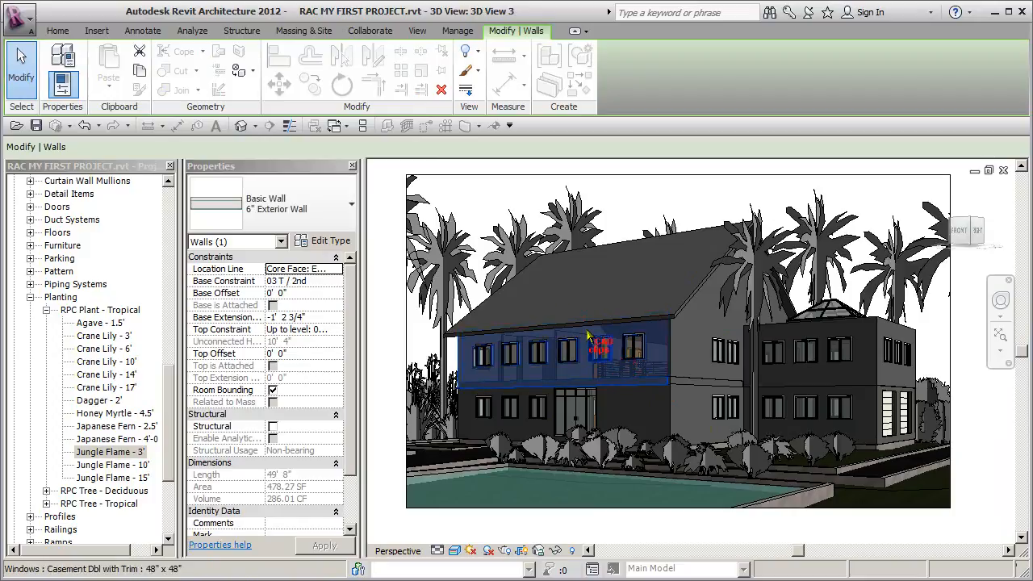
{"action": "left_click", "coordinate": [337, 242]}
{"action": "left_click", "coordinate": [278, 197]}
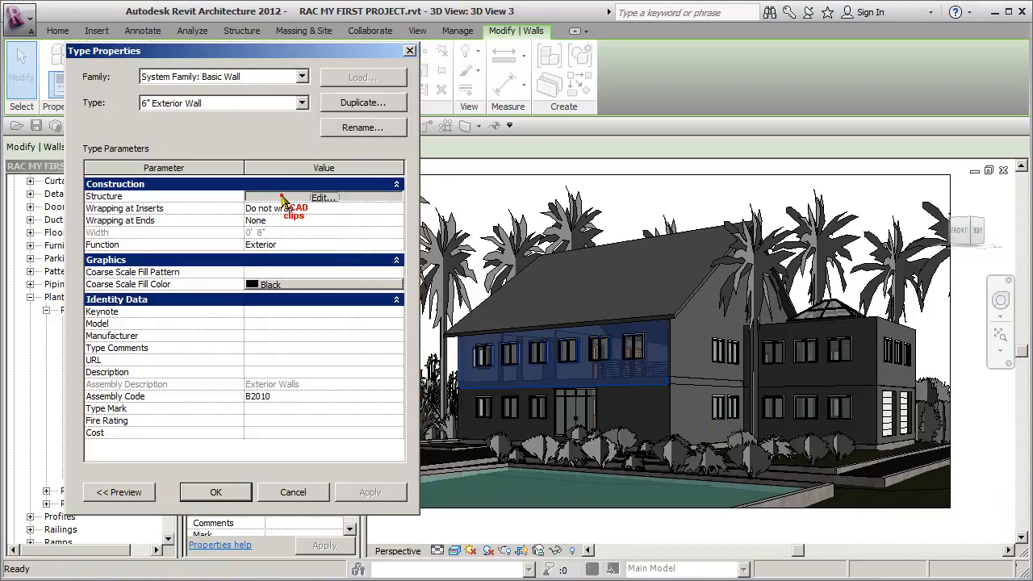
{"action": "left_click_drag", "start_coordinate": [389, 53], "coordinate": [417, 58]}
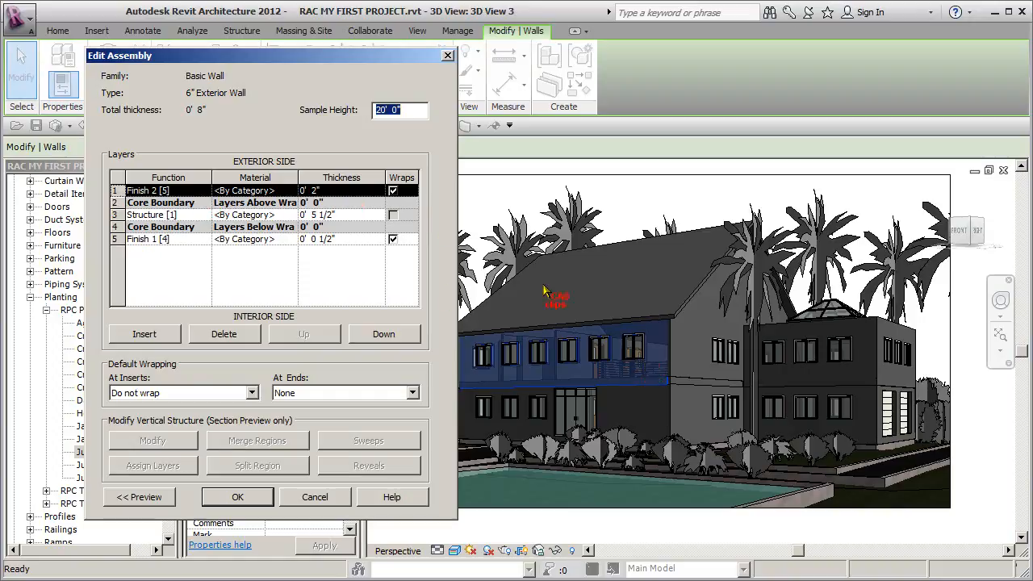
- Open the material choice for the exterior Finish 2 [5] layer and select Siding - Clapboard
{"action": "left_click", "coordinate": [293, 194]}
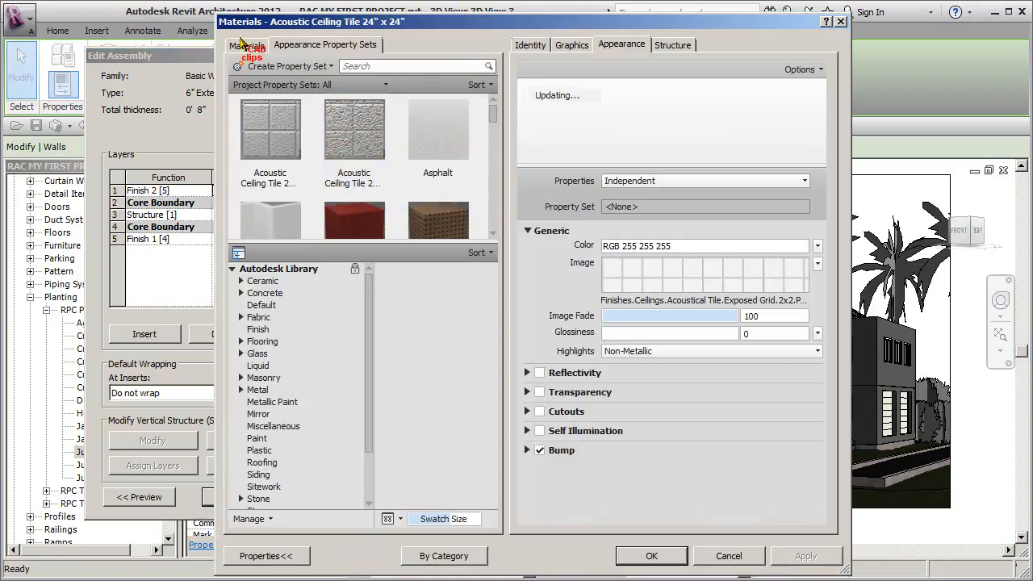
{"action": "left_click", "coordinate": [237, 45]}
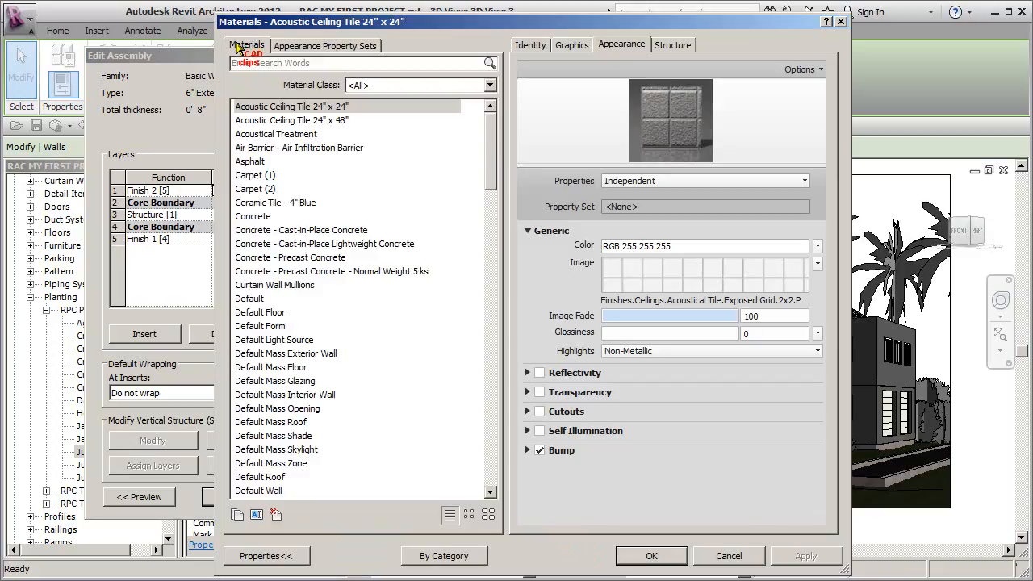
{"action": "left_click_drag", "start_coordinate": [491, 161], "coordinate": [476, 412]}
{"action": "left_click", "coordinate": [295, 288]}
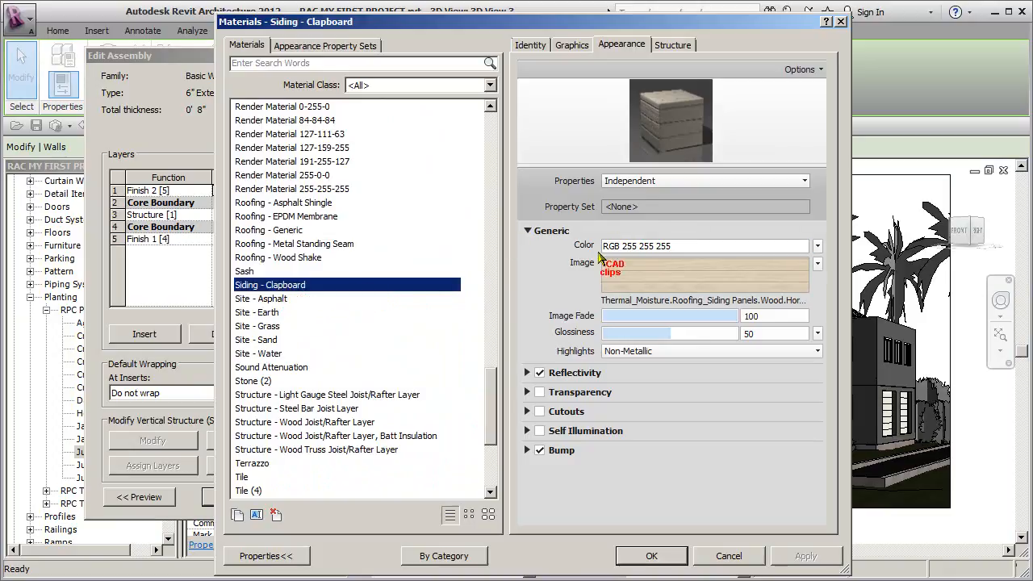
- Duplicate the Siding - Clapboard material under the name Siding - Log, working from its graphics settings
{"action": "left_click", "coordinate": [571, 46]}
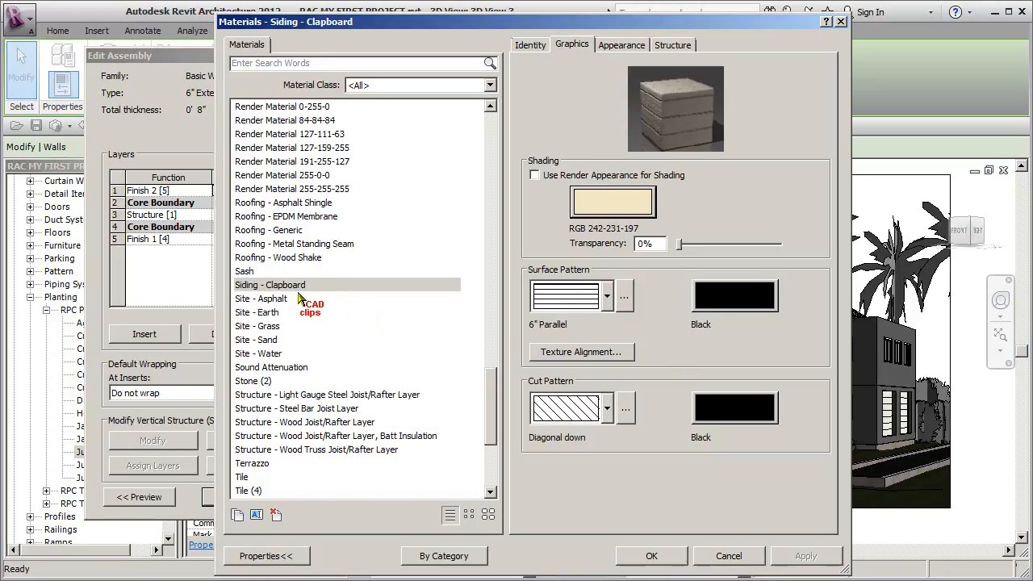
{"action": "left_click", "coordinate": [270, 288]}
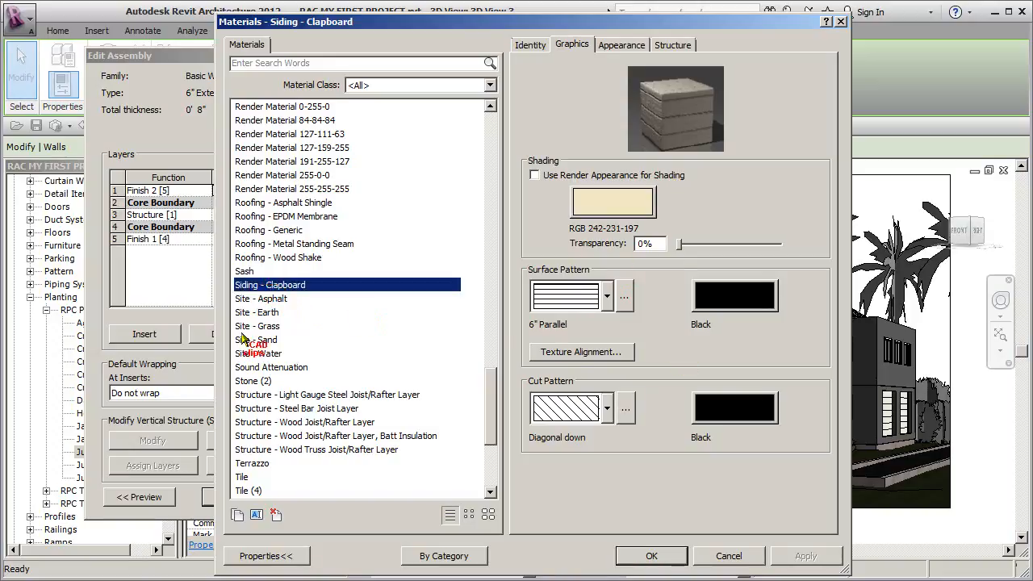
{"action": "left_click", "coordinate": [237, 514]}
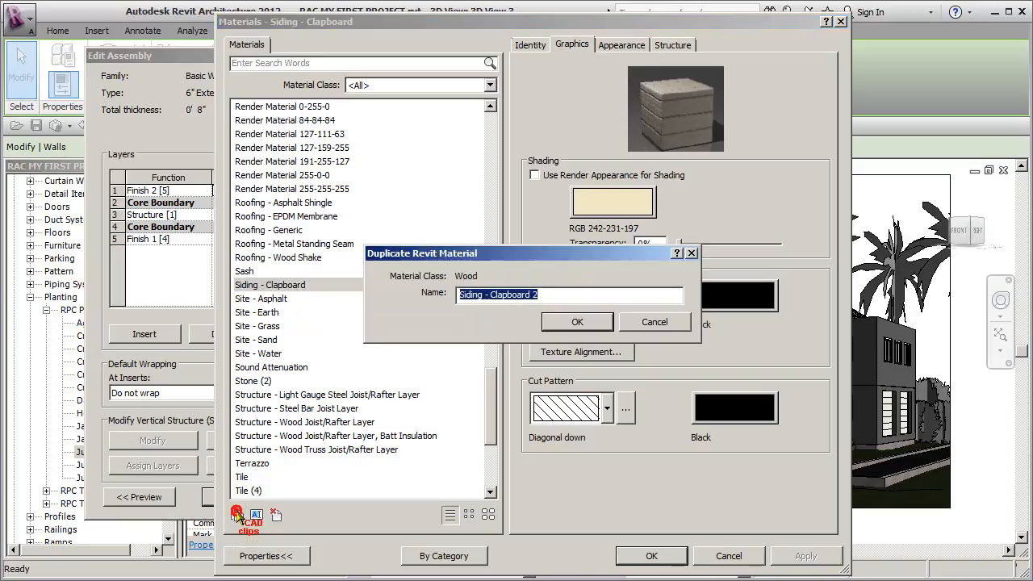
{"action": "left_click", "coordinate": [564, 293]}
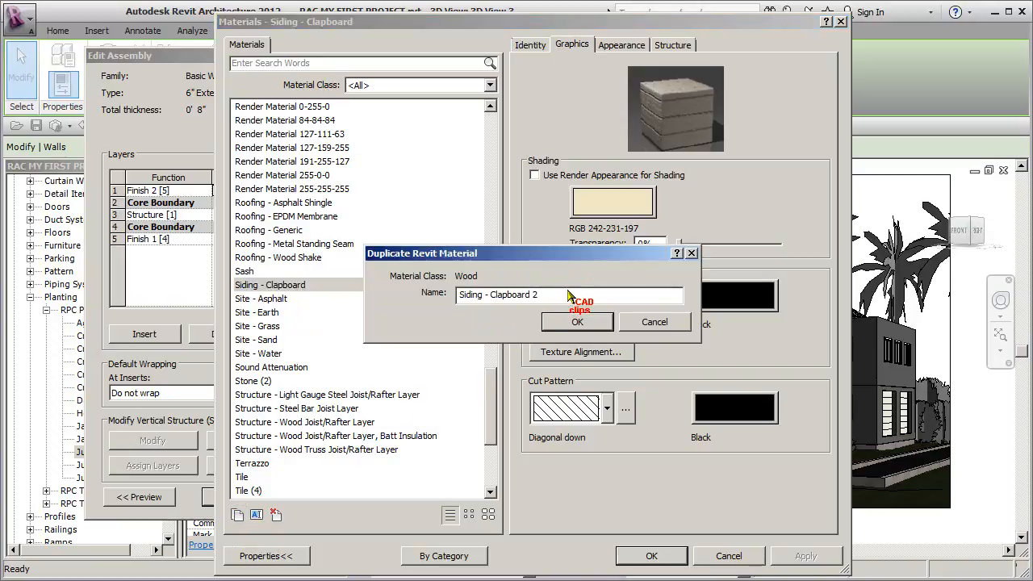
{"action": "key", "text": "BackSpace"}
{"action": "key", "text": "BackSpace"}
{"action": "key", "text": "BackSpace"}
{"action": "key", "text": "BackSpace"}
{"action": "key", "text": "BackSpace"}
{"action": "key", "text": "BackSpace"}
{"action": "type", "text": "Log"}
{"action": "left_click", "coordinate": [592, 324]}
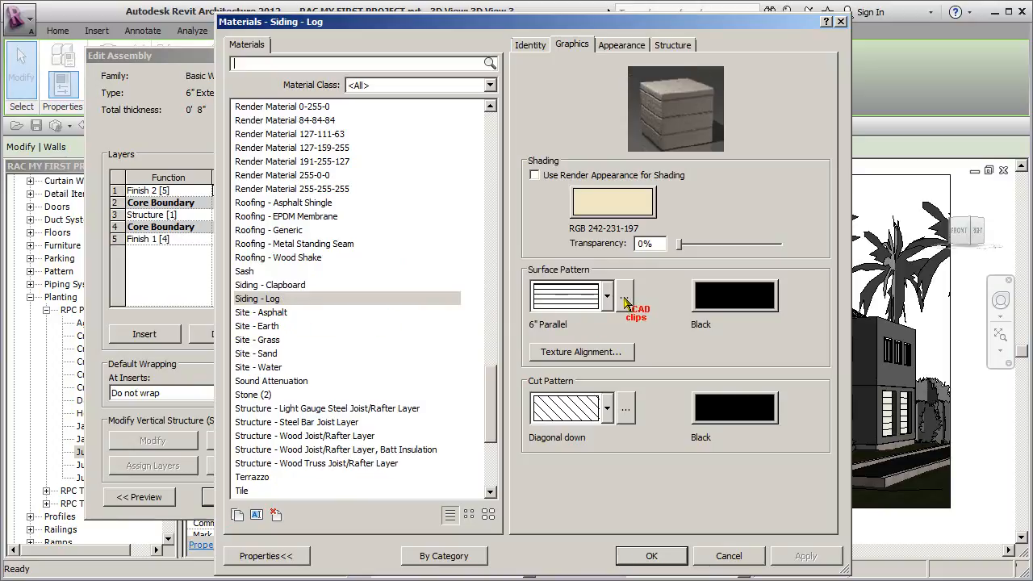
- Start a new model fill pattern for the Siding - Log surface pattern and name it 10" Paralell
{"action": "left_click", "coordinate": [625, 298]}
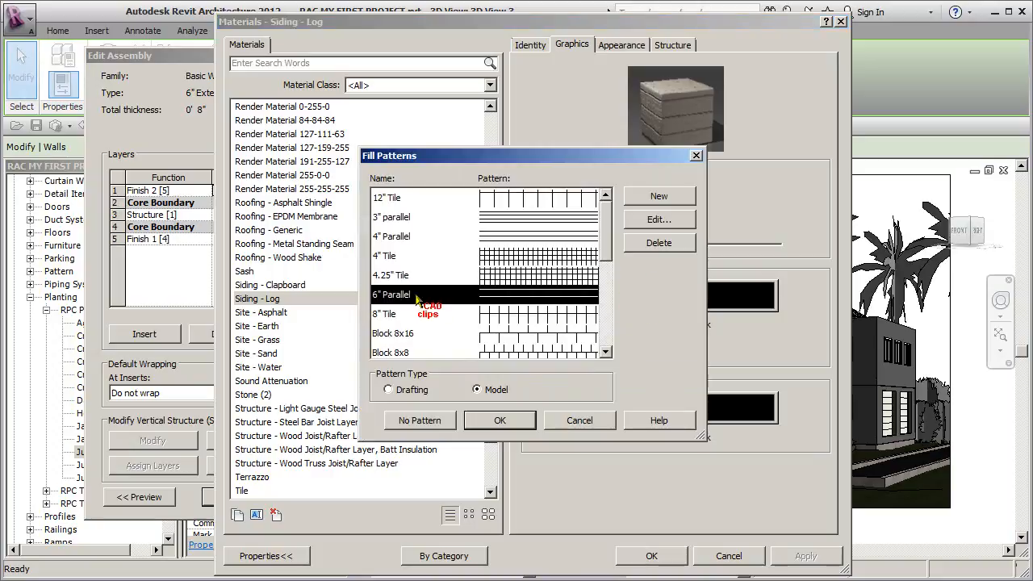
{"action": "mouse_move", "coordinate": [607, 223]}
{"action": "left_mouse_down"}
{"action": "mouse_move", "coordinate": [606, 263]}
{"action": "mouse_move", "coordinate": [607, 223]}
{"action": "left_mouse_up"}
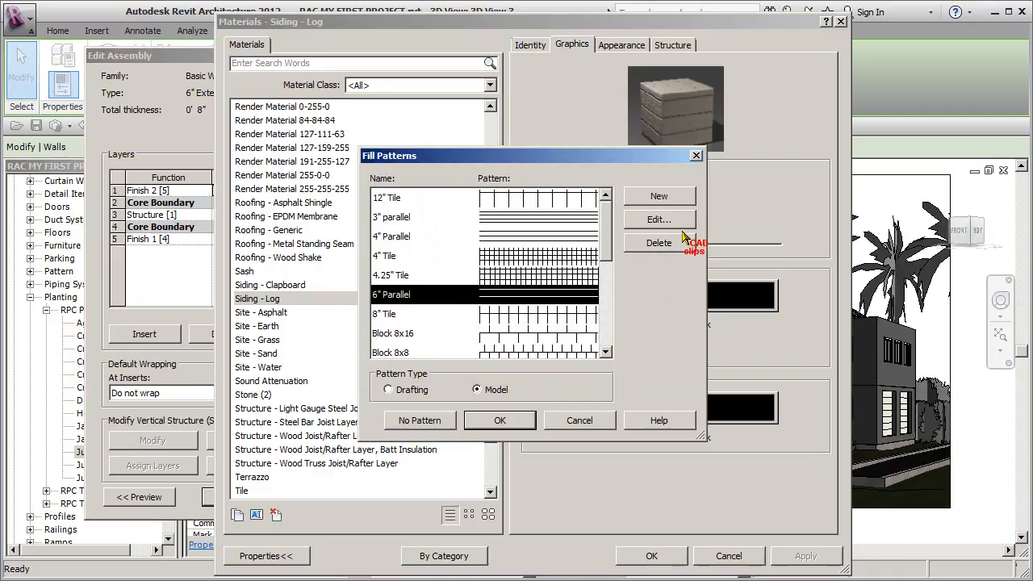
{"action": "left_click", "coordinate": [668, 199]}
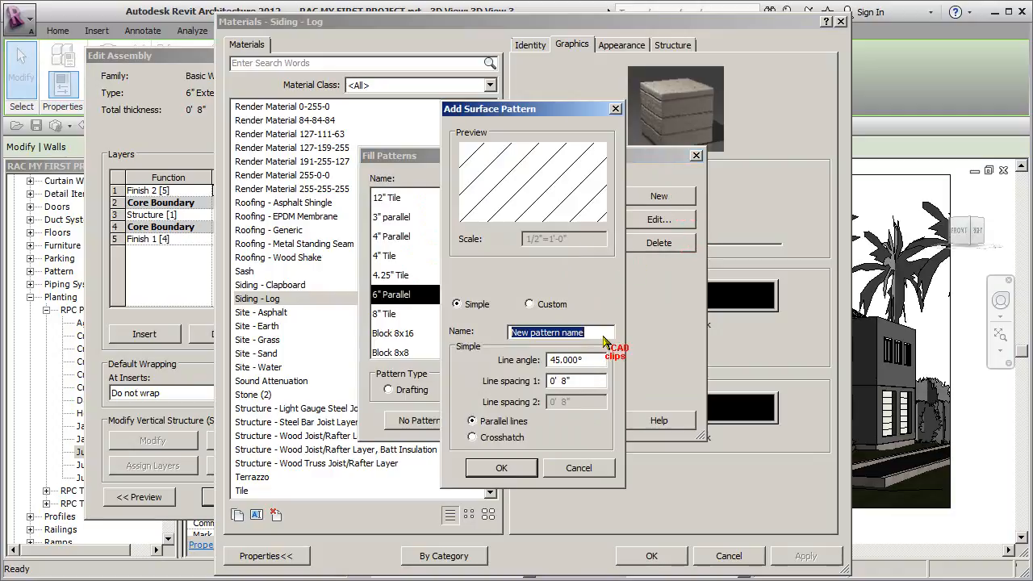
{"action": "type", "text": "10\" Paralell"}
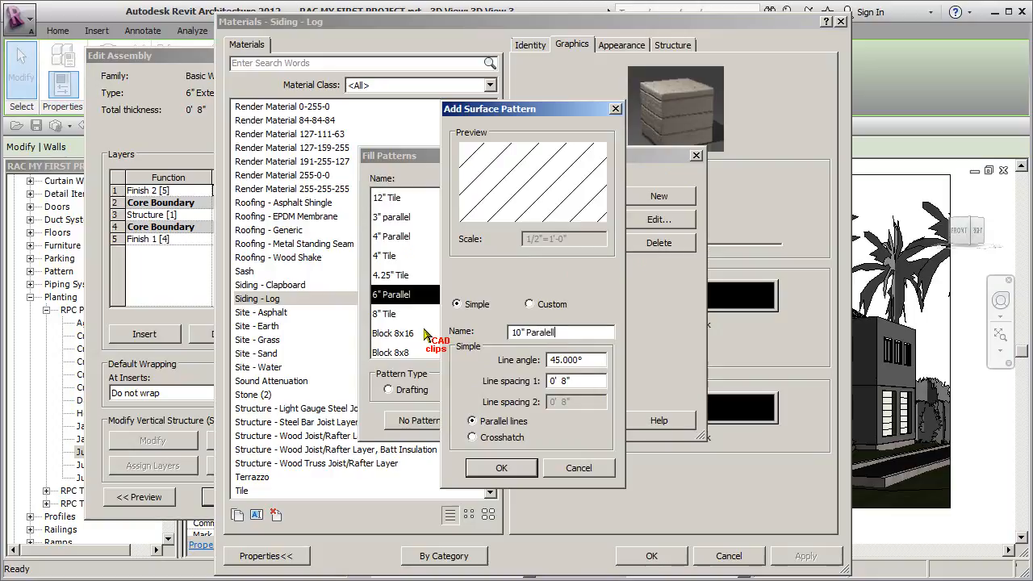
- Set the new pattern's line angle to 0 and line spacing 1 to 10", and apply it as the material's surface pattern
{"action": "double_click", "coordinate": [597, 360]}
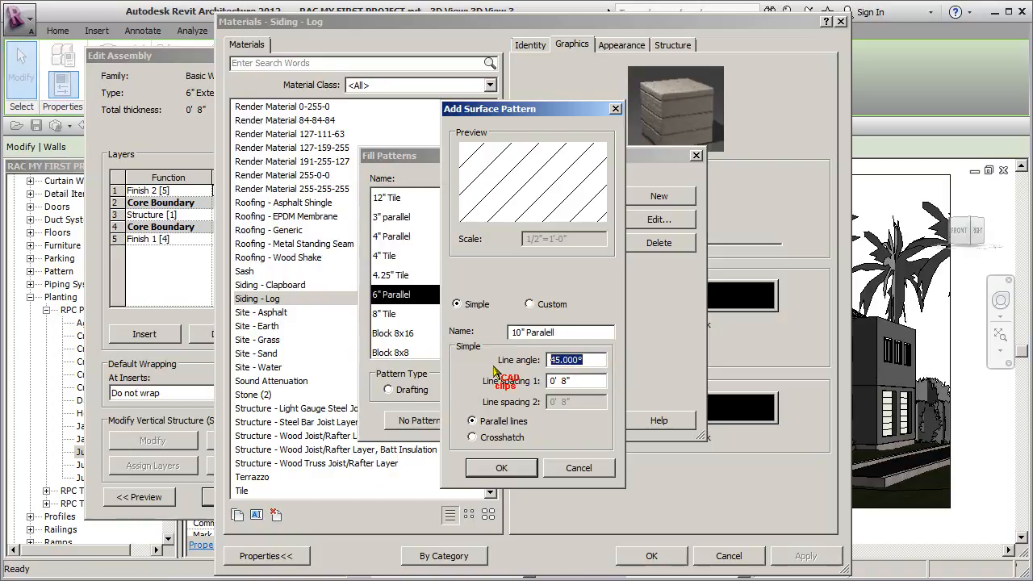
{"action": "type", "text": "0"}
{"action": "double_click", "coordinate": [593, 381]}
{"action": "type", "text": "1"}
{"action": "type", "text": "\""}
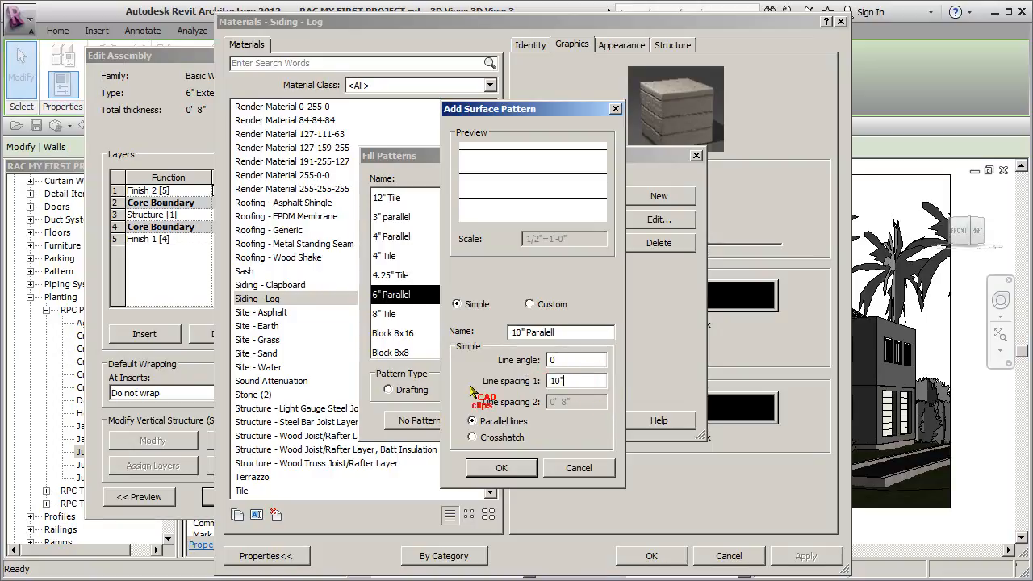
{"action": "left_click", "coordinate": [504, 469]}
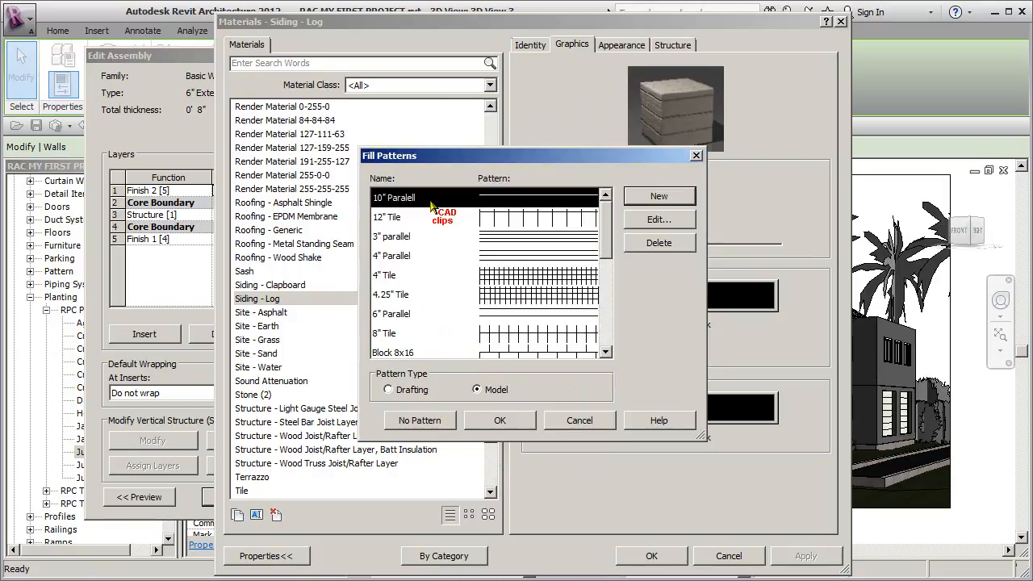
{"action": "left_click", "coordinate": [505, 420]}
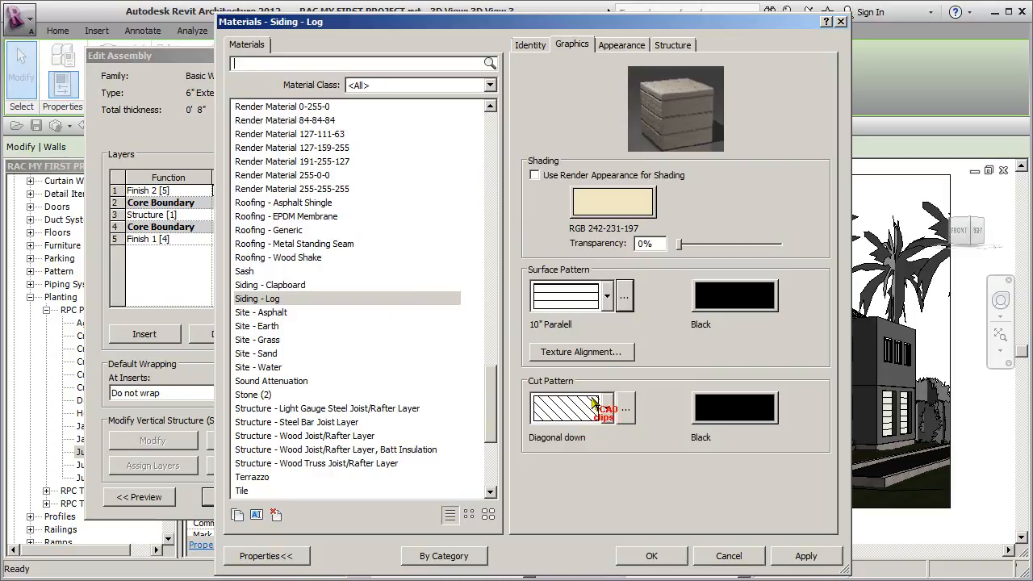
- Assign the Split Log appearance from the Autodesk Library's Siding category to the Siding - Log material
{"action": "left_click", "coordinate": [617, 44]}
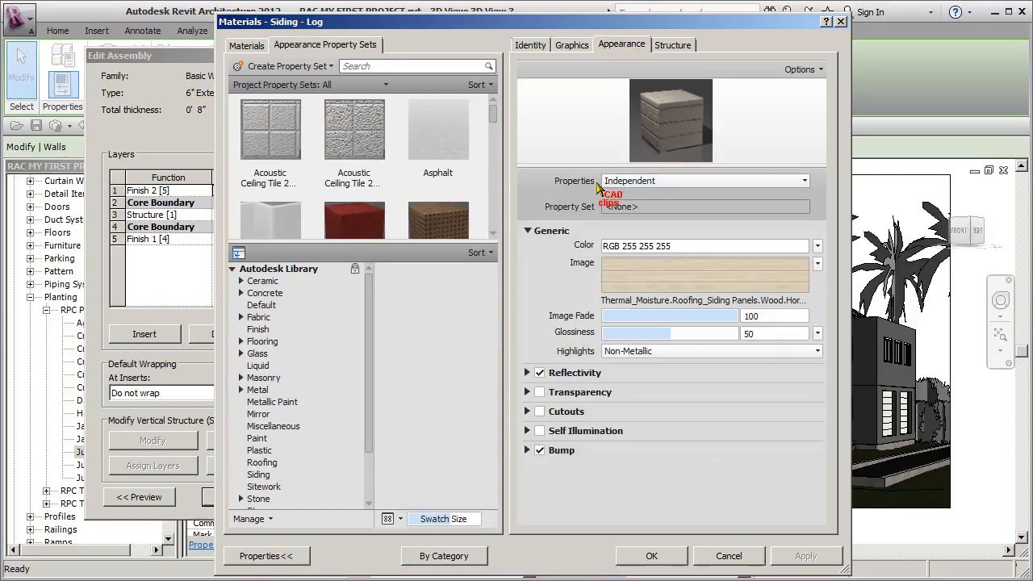
{"action": "scroll", "coordinate": [372, 216], "scroll_direction": "down", "scroll_amount": 1}
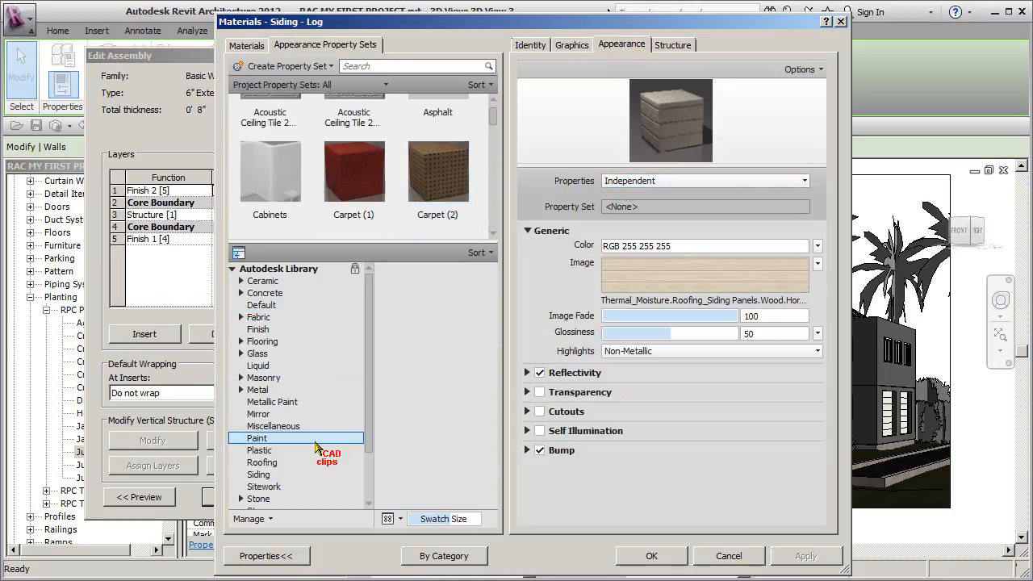
{"action": "left_click", "coordinate": [259, 476]}
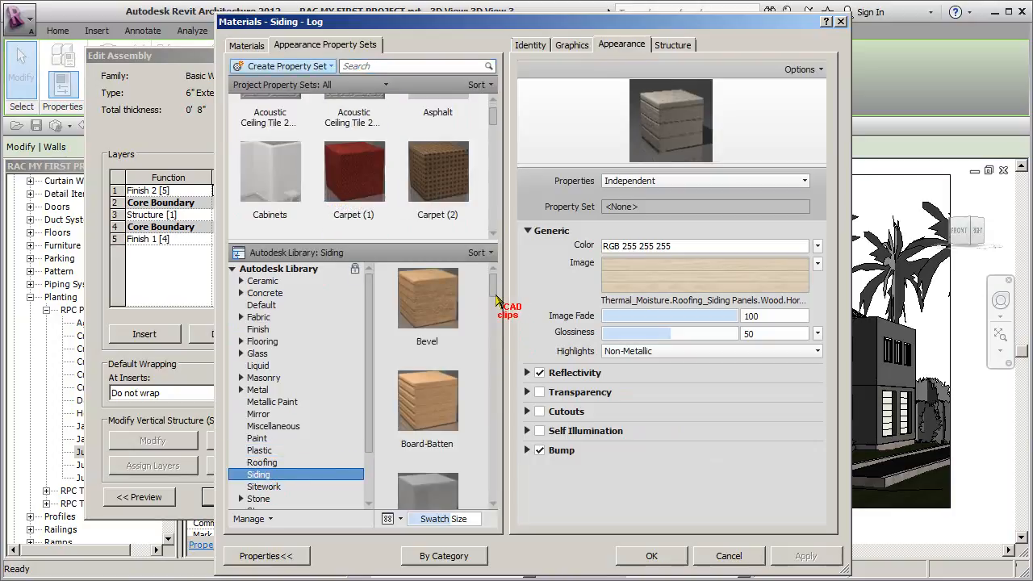
{"action": "left_click_drag", "start_coordinate": [494, 292], "coordinate": [495, 421]}
{"action": "left_click", "coordinate": [433, 343]}
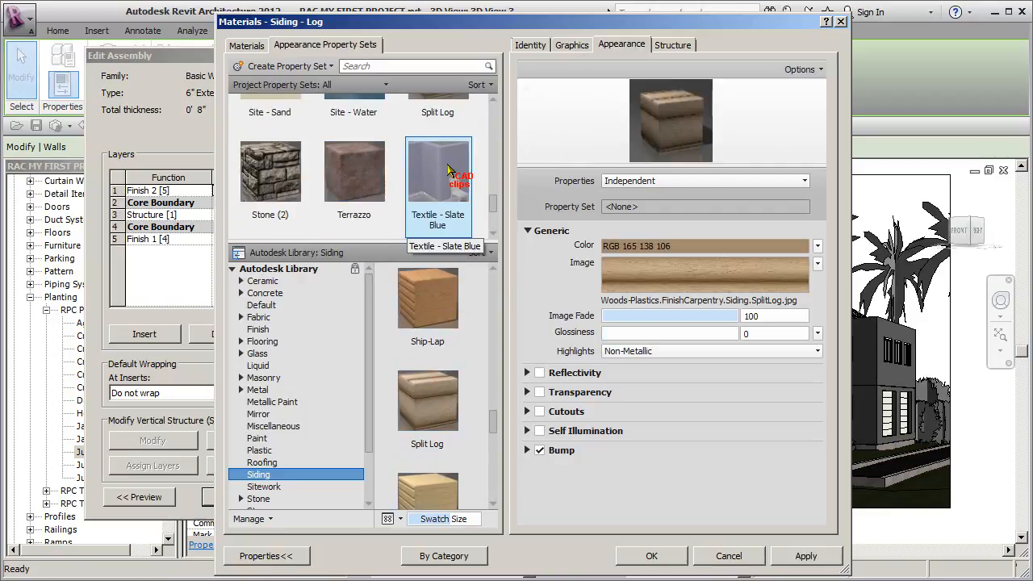
{"action": "scroll", "coordinate": [490, 202], "scroll_direction": "up", "scroll_amount": 5}
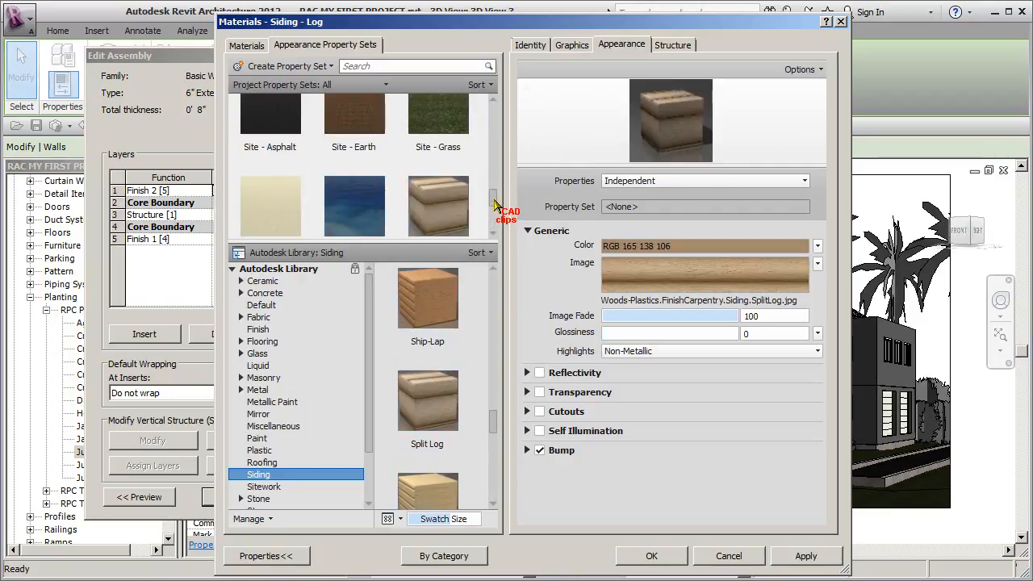
{"action": "left_click", "coordinate": [247, 45]}
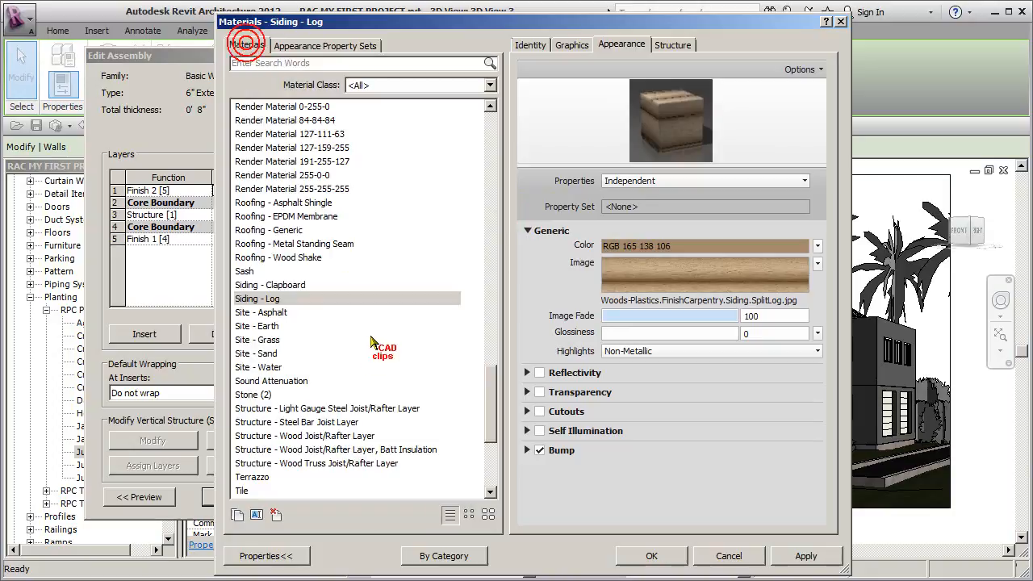
{"action": "left_click", "coordinate": [281, 300]}
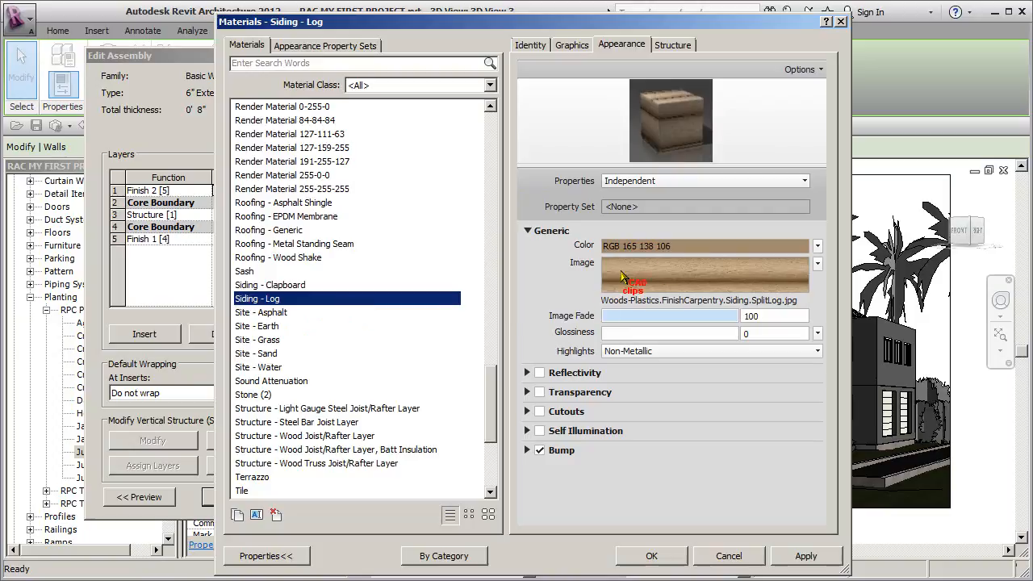
- Set the bump amount of the Siding - Log appearance to 136
{"action": "mouse_move", "coordinate": [659, 280]}
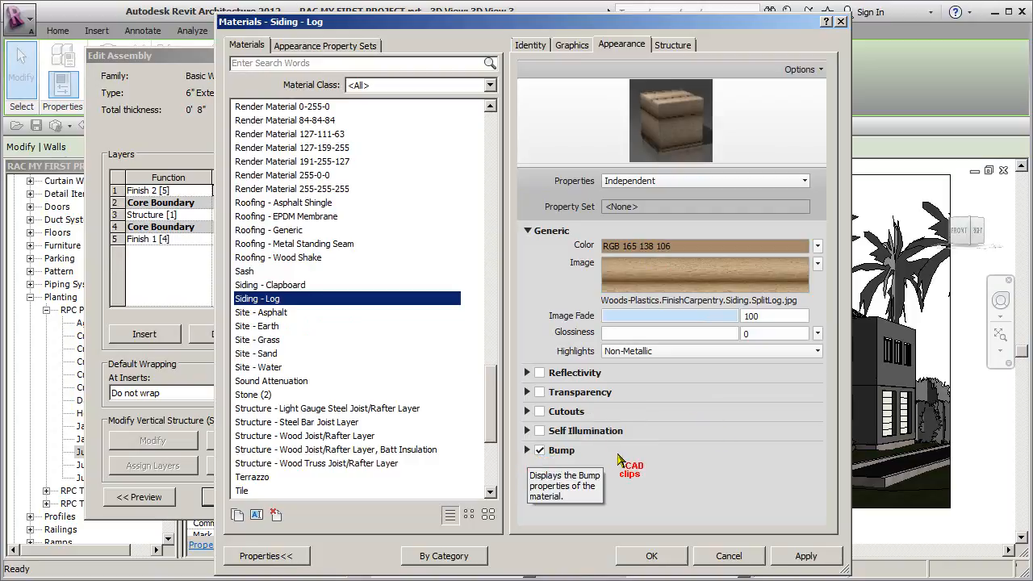
{"action": "left_click", "coordinate": [526, 450]}
{"action": "left_click_drag", "start_coordinate": [682, 513], "coordinate": [710, 533]}
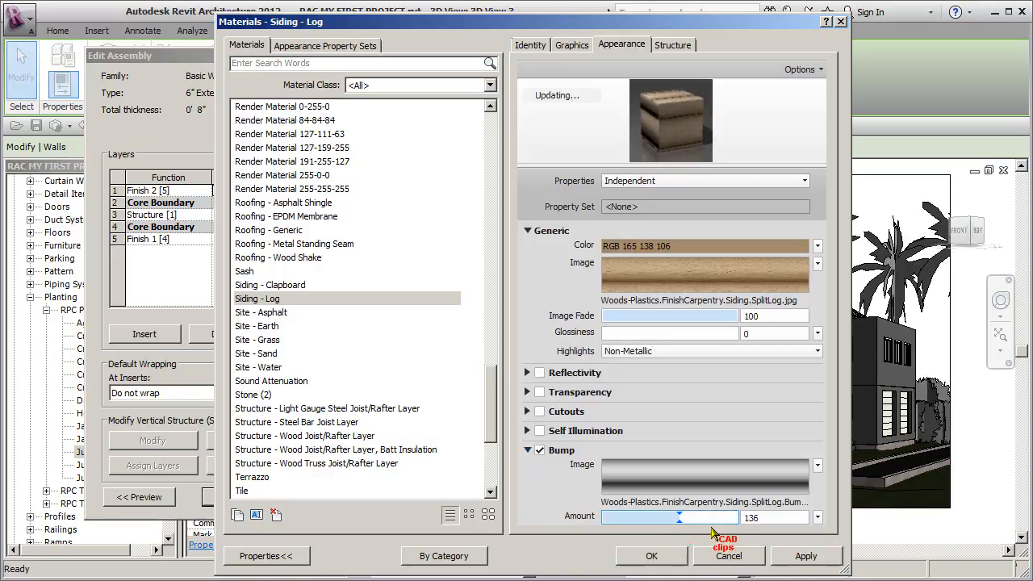
- Confirm the Siding - Log material, the wall assembly and the 6" Exterior Wall type changes, and deselect the wall
{"action": "left_click", "coordinate": [241, 41]}
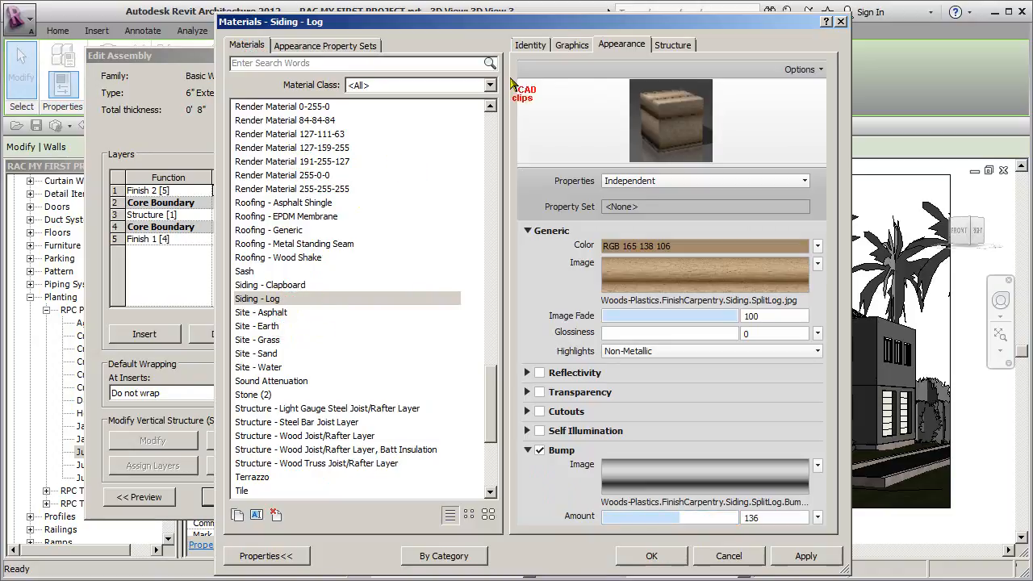
{"action": "left_click", "coordinate": [365, 46]}
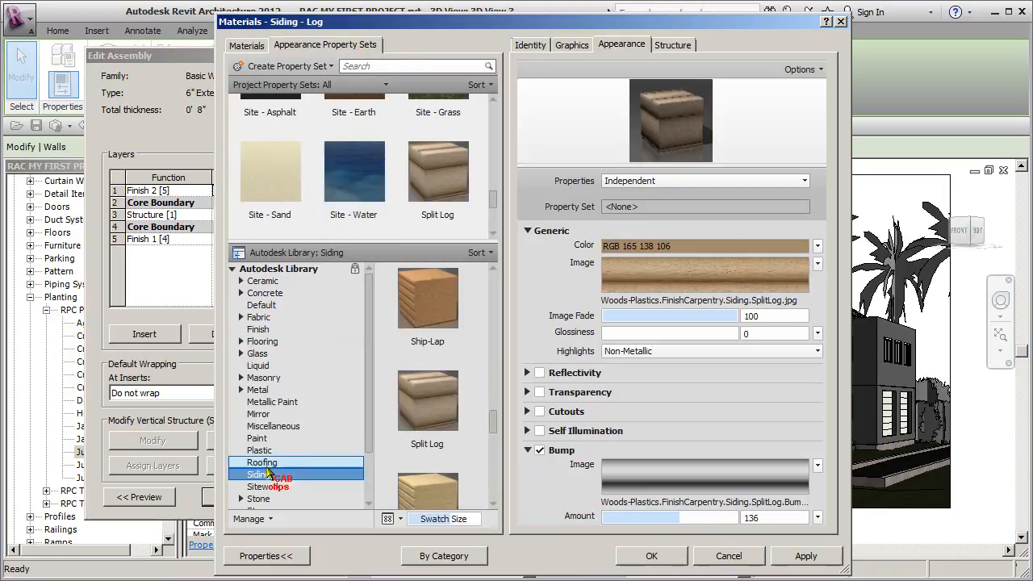
{"action": "left_click", "coordinate": [651, 555]}
{"action": "left_click", "coordinate": [242, 495]}
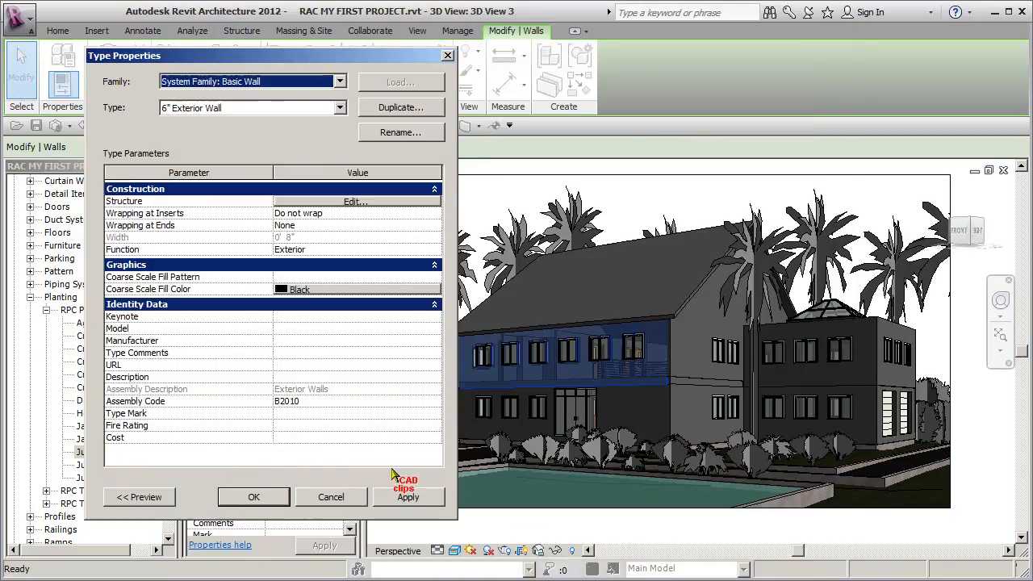
{"action": "left_click", "coordinate": [267, 494]}
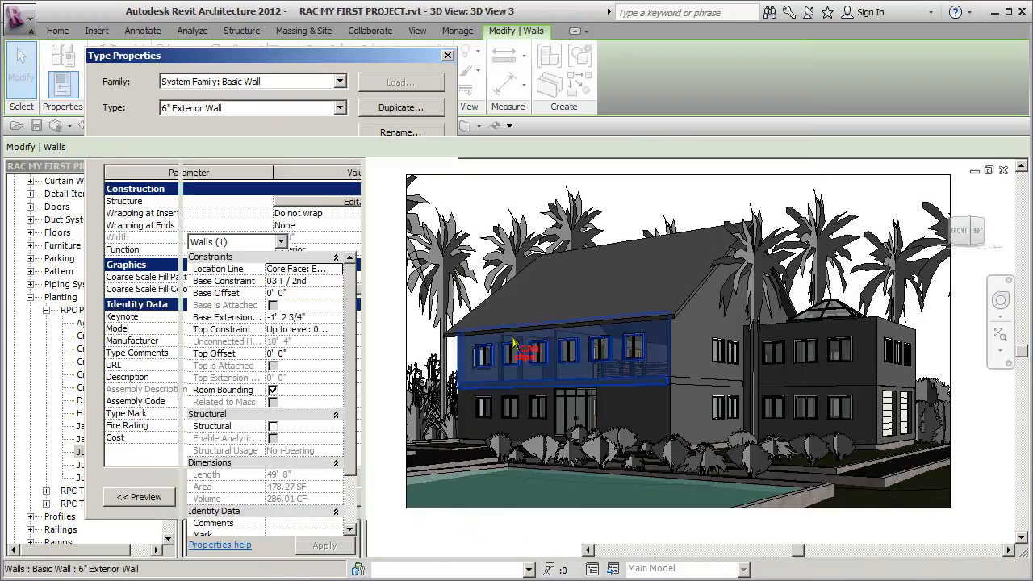
{"action": "left_click", "coordinate": [648, 203]}
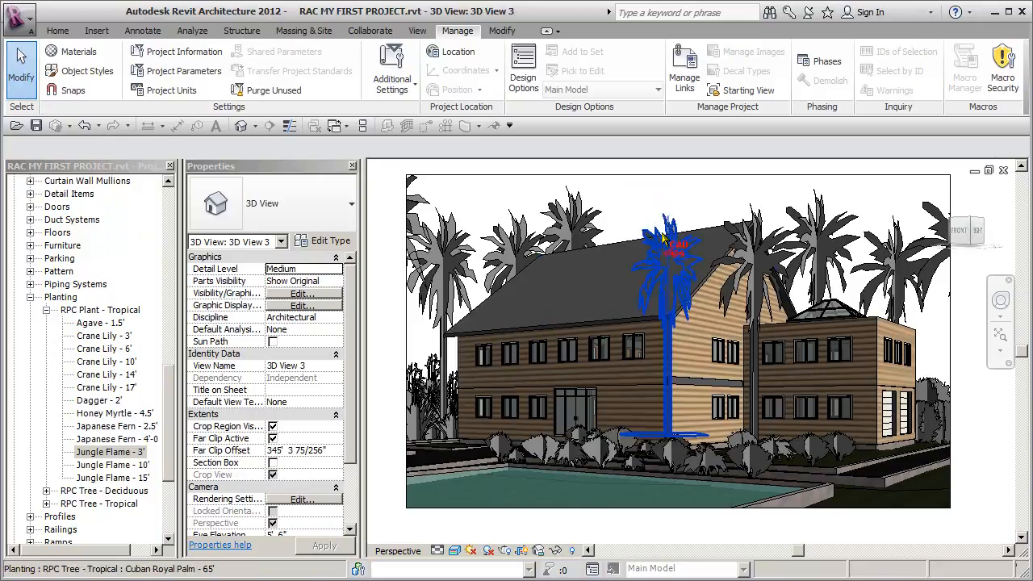
- Set the gable-end upper wall's base extension distance to -1' 2 3/4", matching the front upper wall, and deselect
{"action": "scroll", "coordinate": [694, 411], "scroll_direction": "up", "scroll_amount": 5}
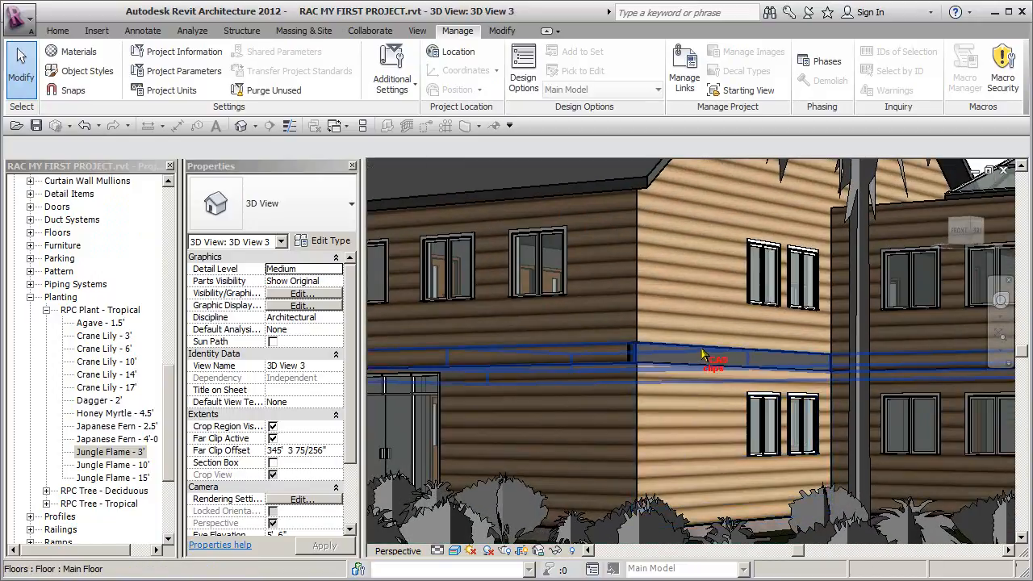
{"action": "left_click", "coordinate": [706, 349]}
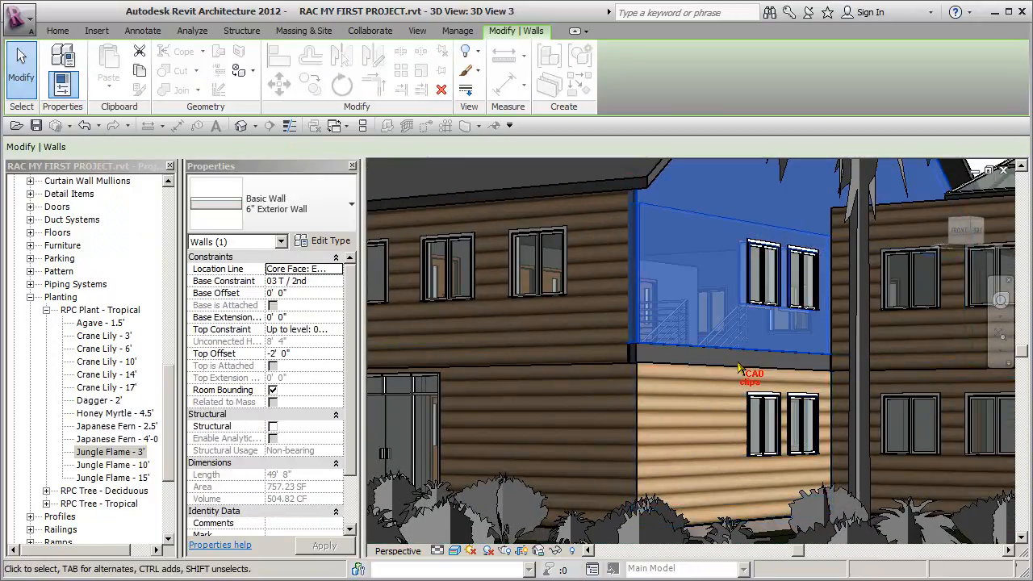
{"action": "left_click", "coordinate": [431, 364]}
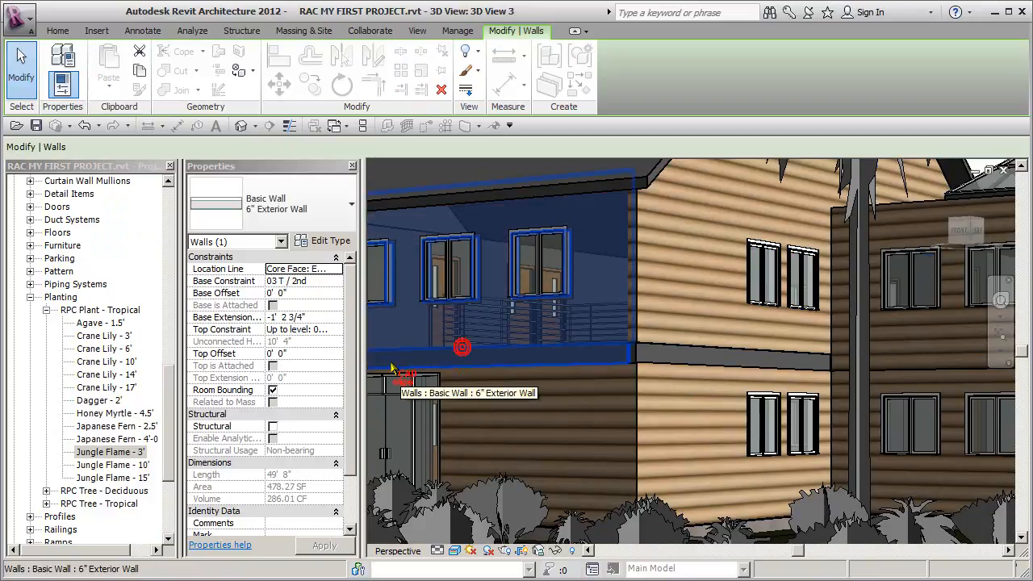
{"action": "left_click", "coordinate": [321, 318]}
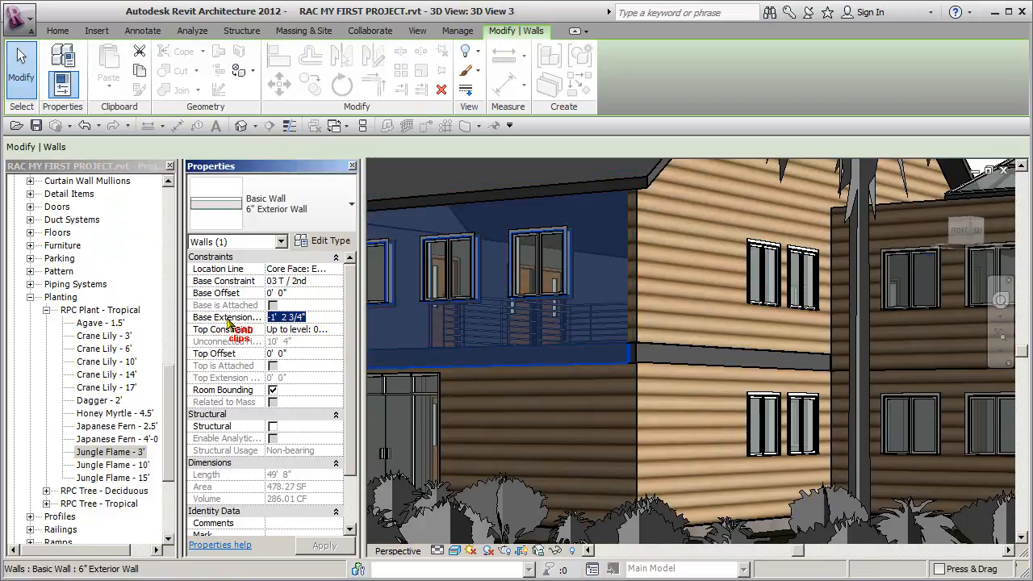
{"action": "left_click", "coordinate": [698, 334]}
{"action": "left_click", "coordinate": [310, 317]}
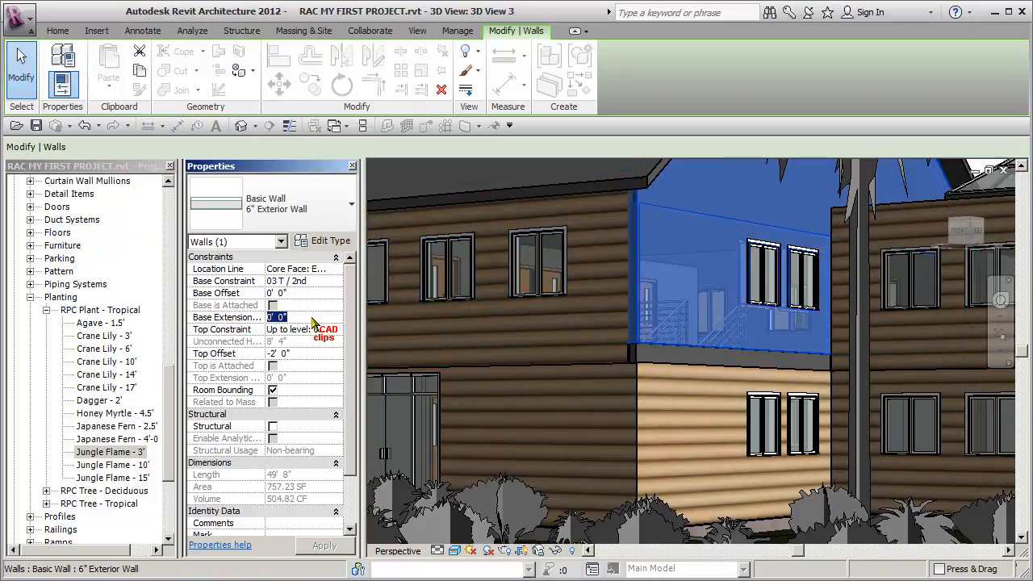
{"action": "left_click", "coordinate": [689, 396]}
{"action": "scroll", "coordinate": [690, 394], "scroll_direction": "down", "scroll_amount": 5}
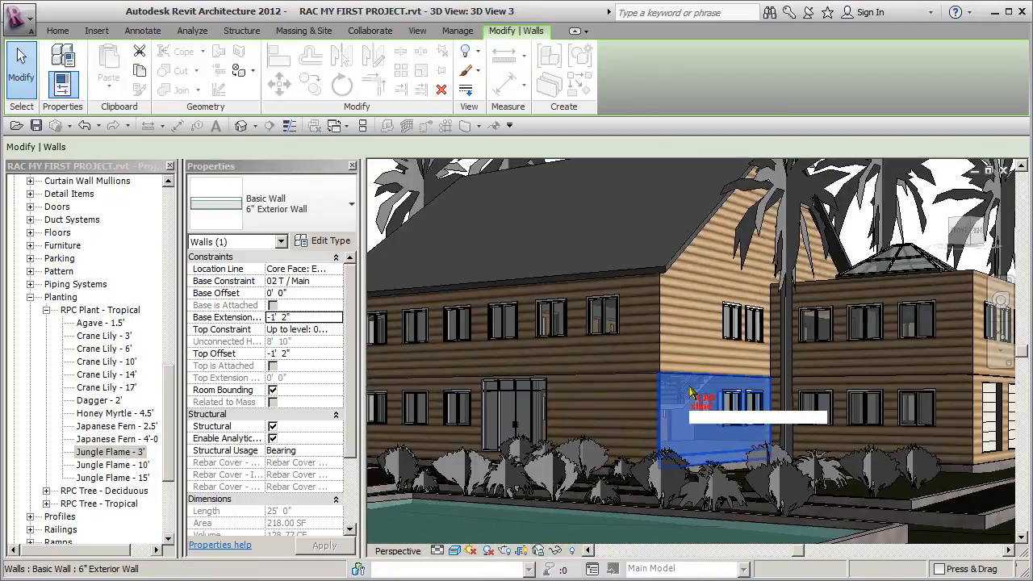
{"action": "scroll", "coordinate": [689, 393], "scroll_direction": "down", "scroll_amount": 5}
{"action": "left_click", "coordinate": [938, 309]}
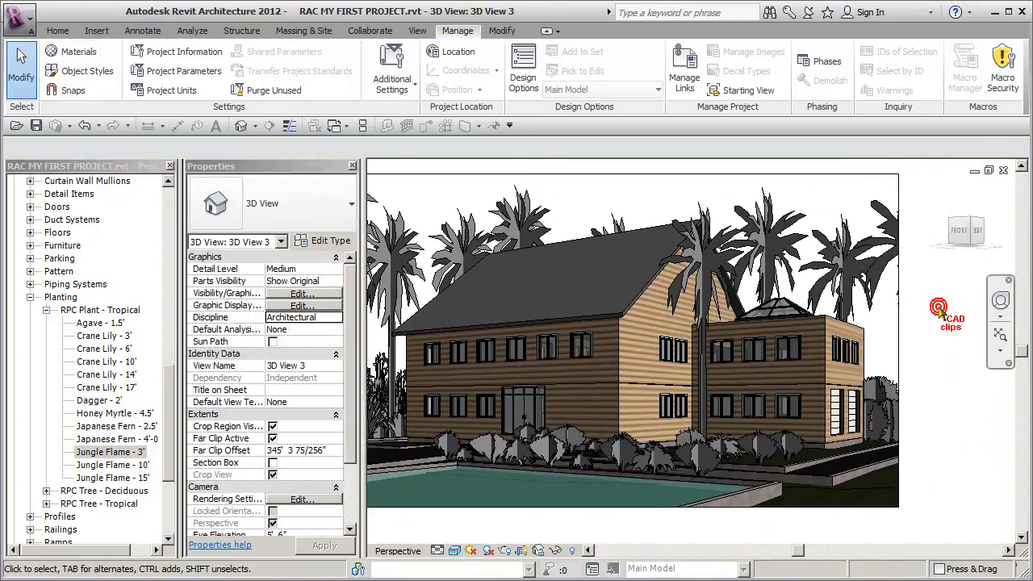
{"action": "middle_click_drag", "start_coordinate": [935, 327], "coordinate": [962, 331]}
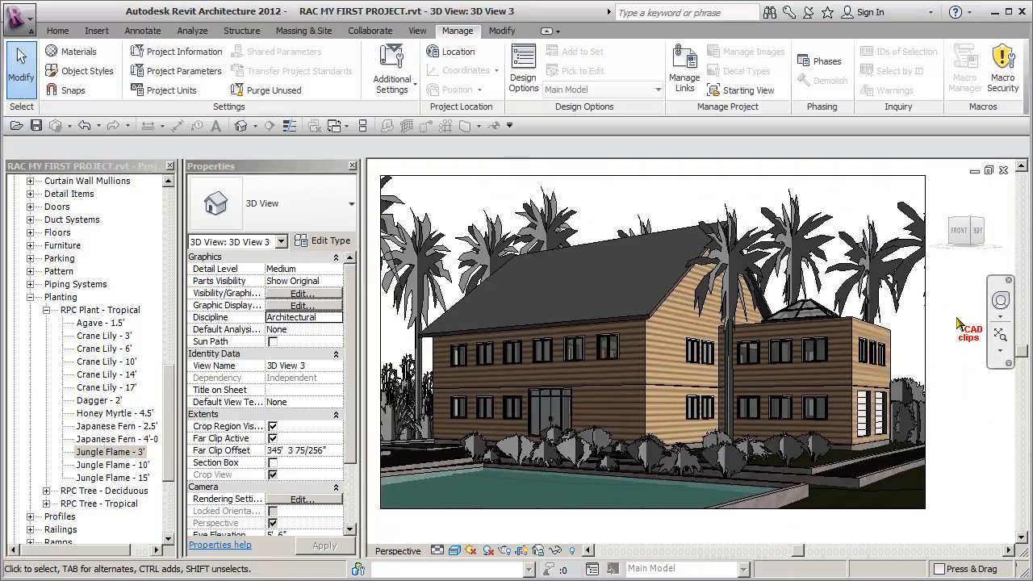
{"action": "middle_click_drag", "start_coordinate": [941, 321], "coordinate": [943, 326]}
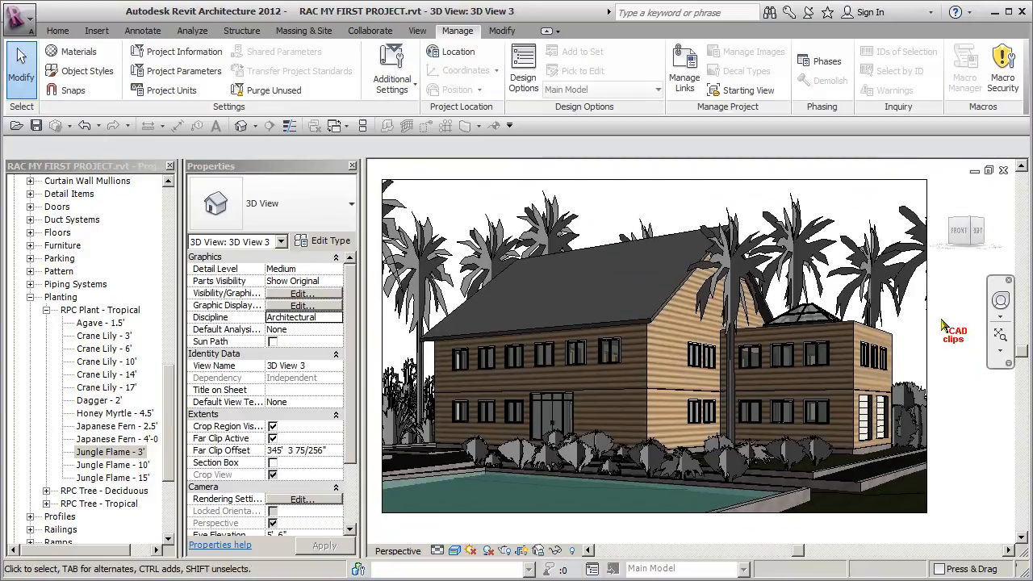
{"action": "middle_click_drag", "start_coordinate": [430, 220], "coordinate": [439, 218]}
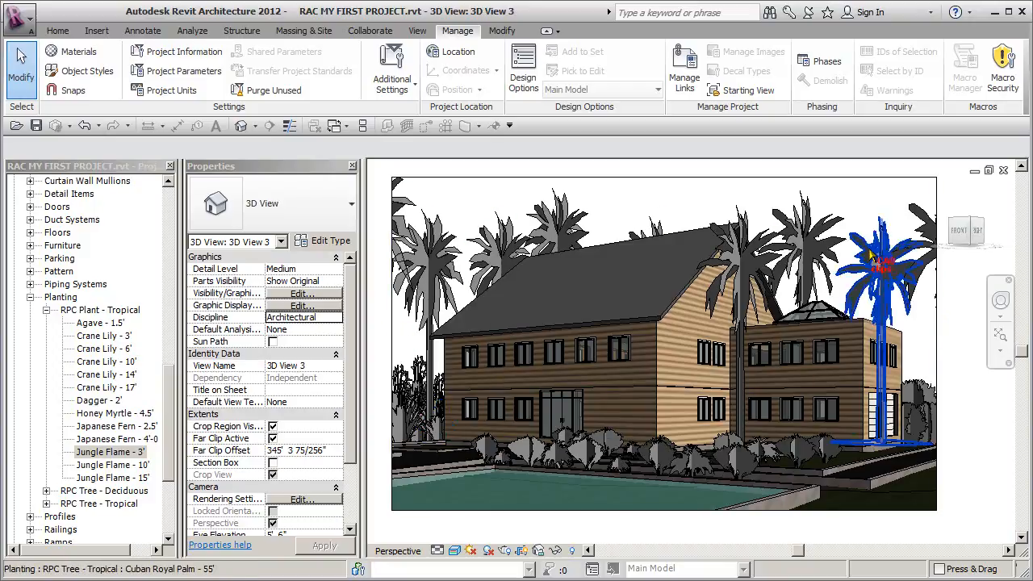
{"action": "left_click", "coordinate": [960, 432]}
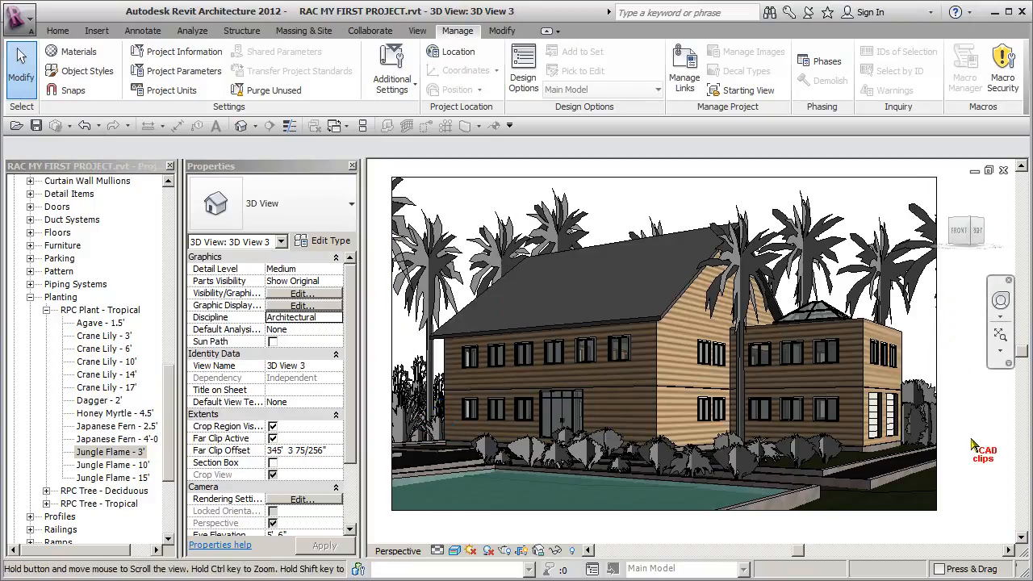
{"action": "middle_click", "coordinate": [973, 444]}
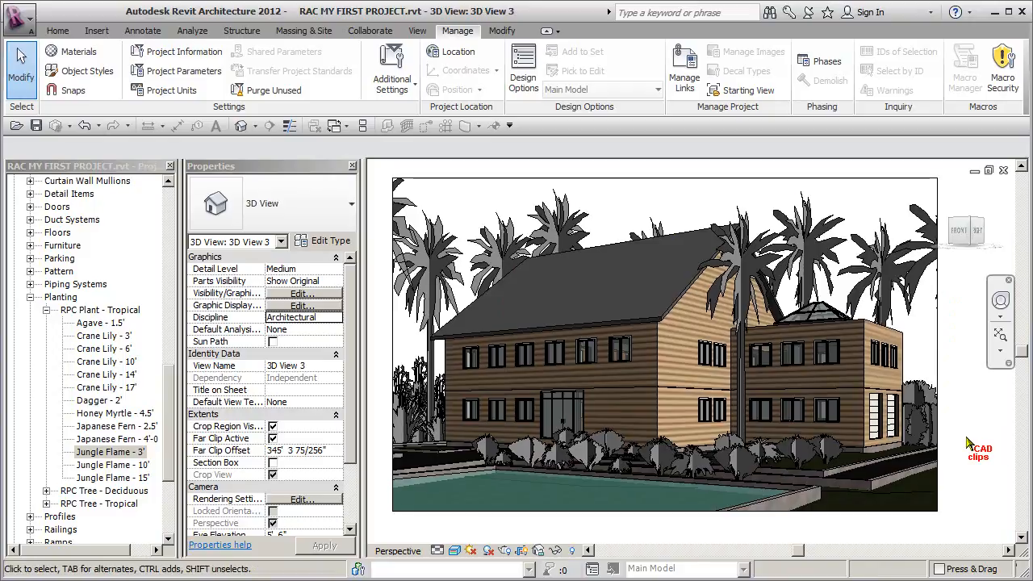